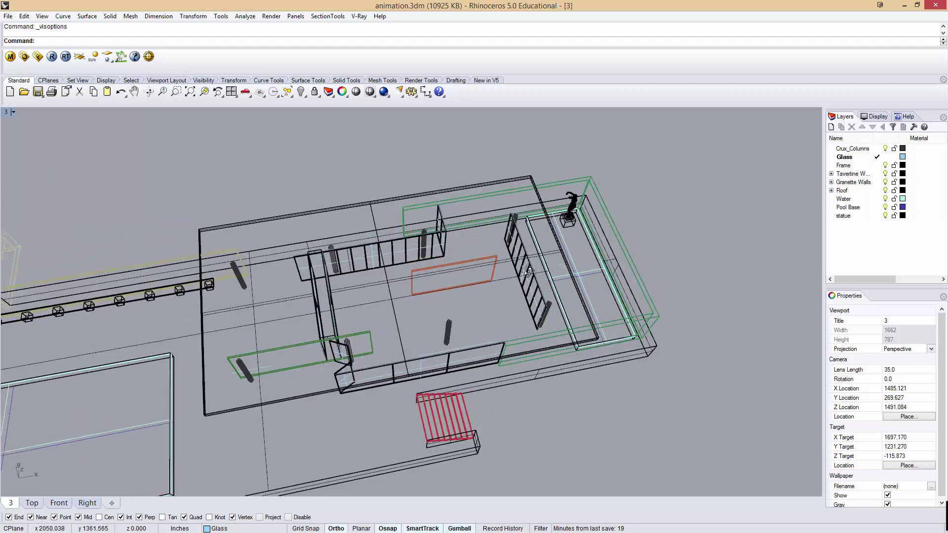
- Switch the viewport to Shaded display and orbit in close to the pool and statue
middle_click(532, 209)
left_click(563, 223)
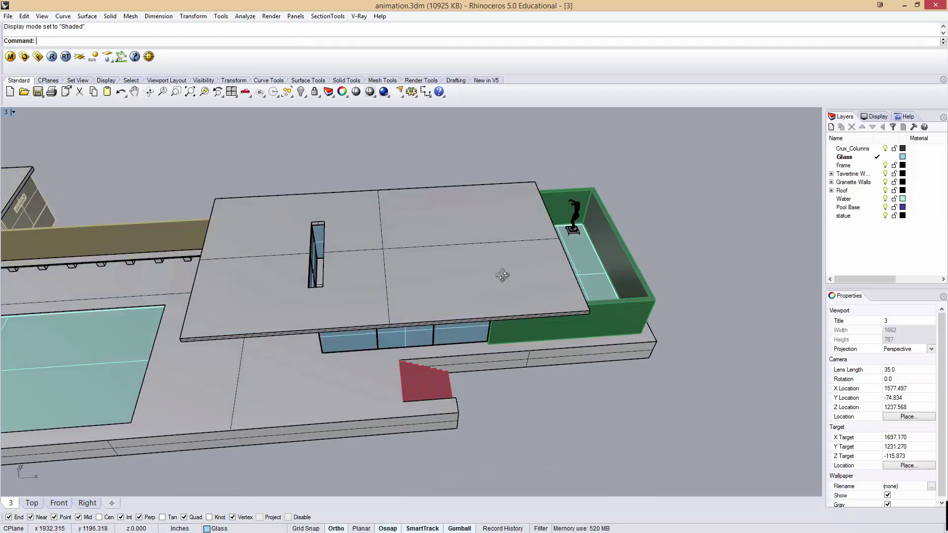
right_click_drag(502, 275, 314, 198)
- Inspect a curve near the pool, then return to an exterior overview of the pavilion
left_click(473, 309)
scroll(309, 203, "up", 5)
scroll(310, 202, "up", 6)
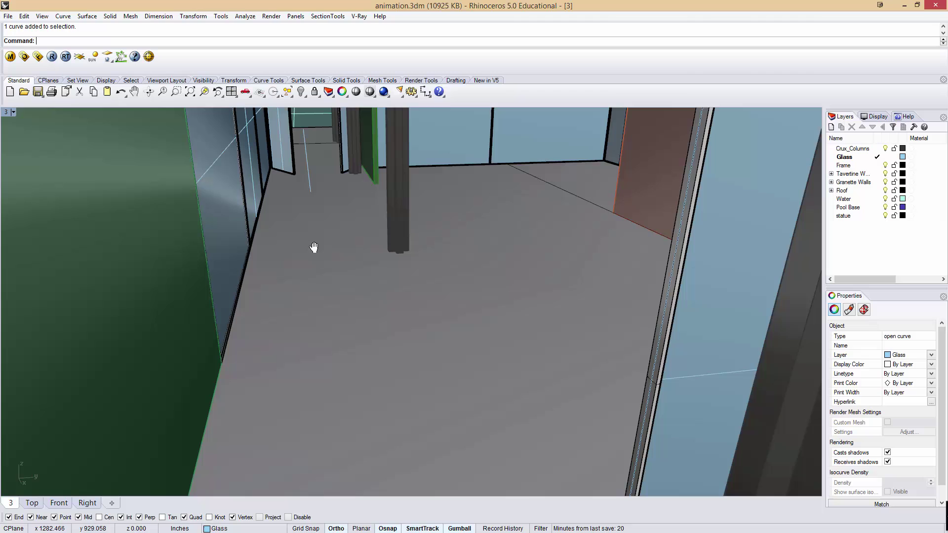
key("Escape")
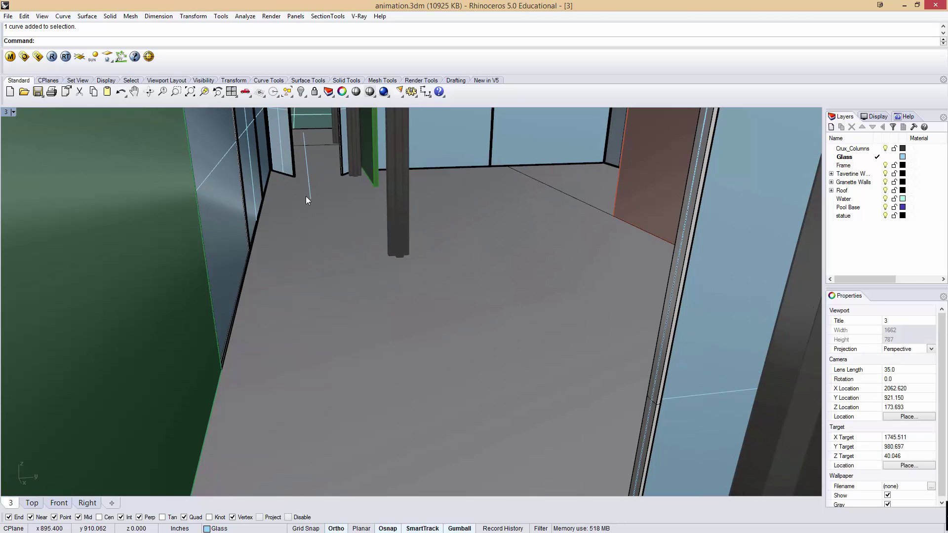
scroll(309, 204, "down", 10)
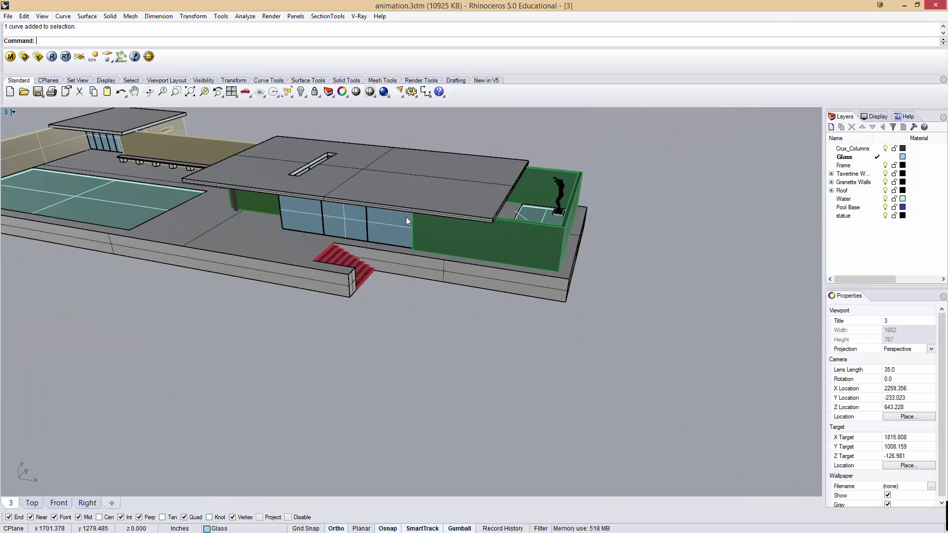
right_click_drag(406, 217, 435, 280)
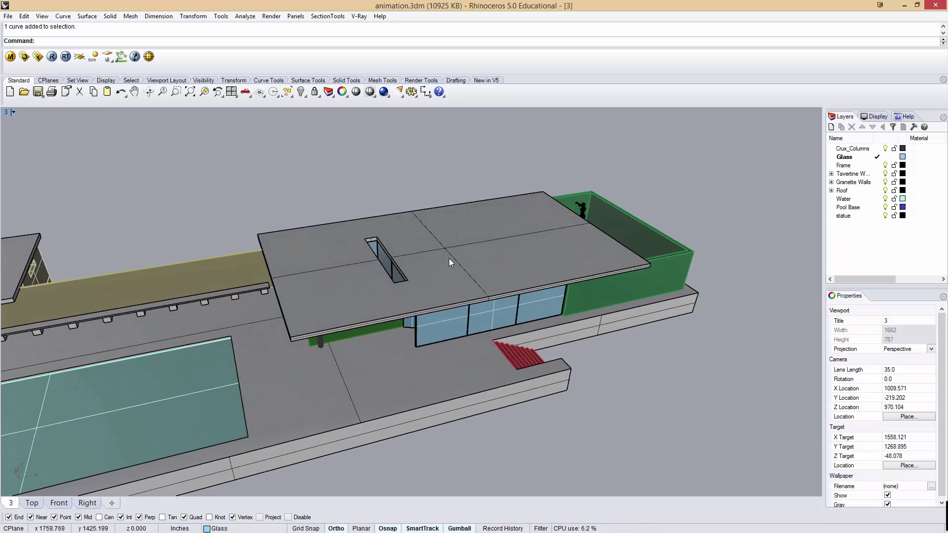
- Lift the roof with the gumball to look inside, then undo it back into place
left_click(450, 258)
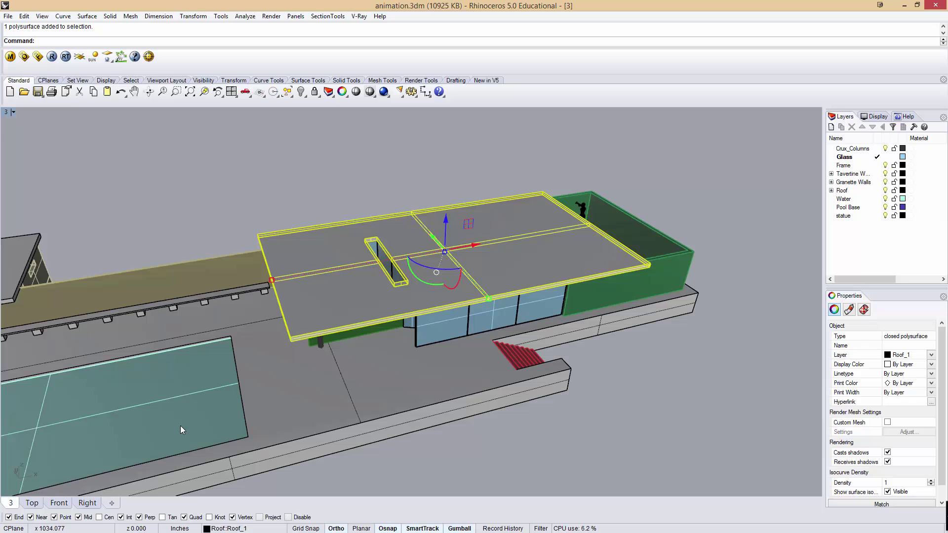
left_click_drag(446, 236, 451, 168)
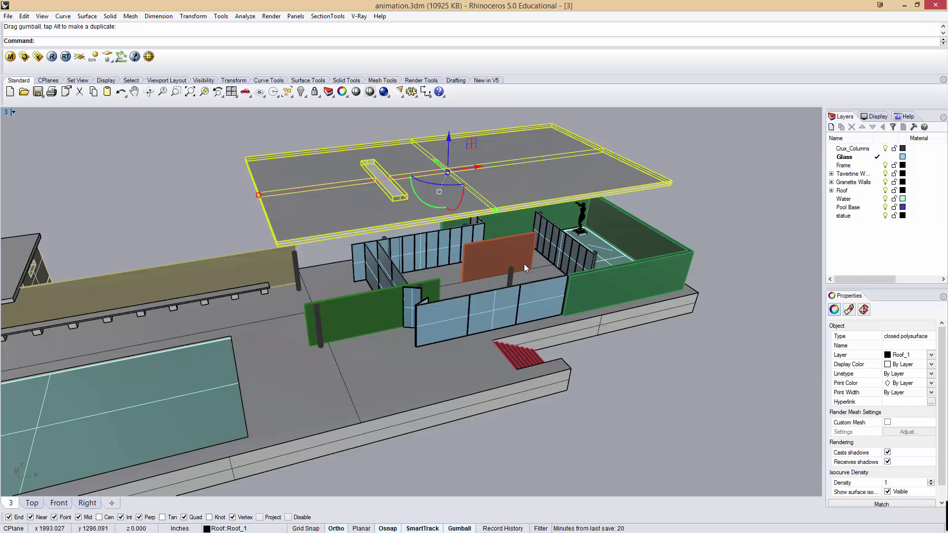
key("ctrl+z")
left_click(304, 200)
right_click_drag(310, 215, 476, 220)
- Show the Animation Setup toolbar and move it clear of the pavilion view
scroll(342, 182, "down", 3)
right_click_drag(343, 182, 381, 173, "shift")
right_click(508, 98)
mouse_move(539, 106)
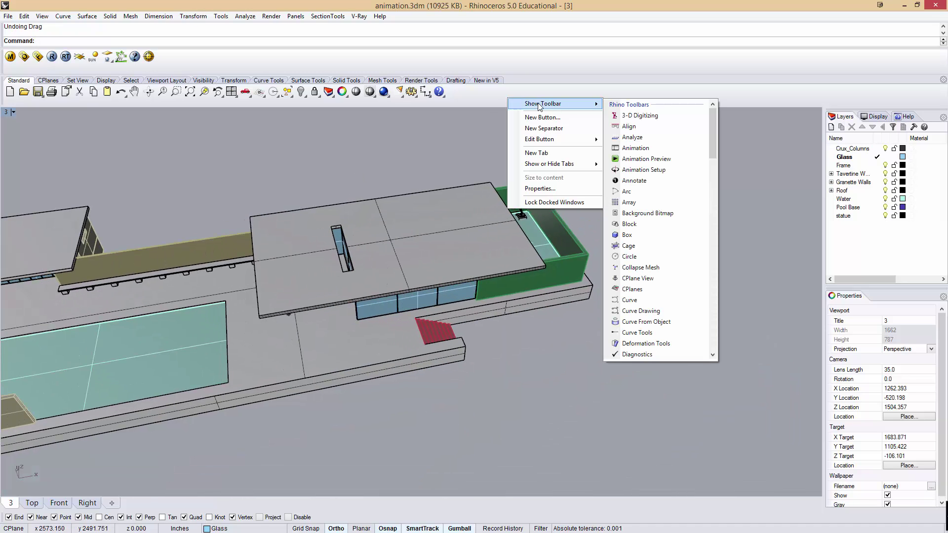
right_click(476, 96)
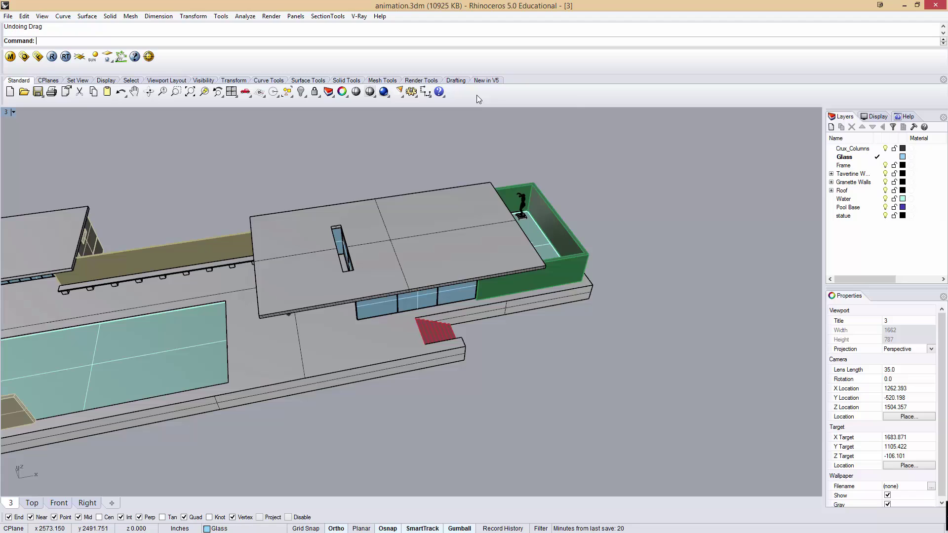
right_click(476, 95)
mouse_move(518, 103)
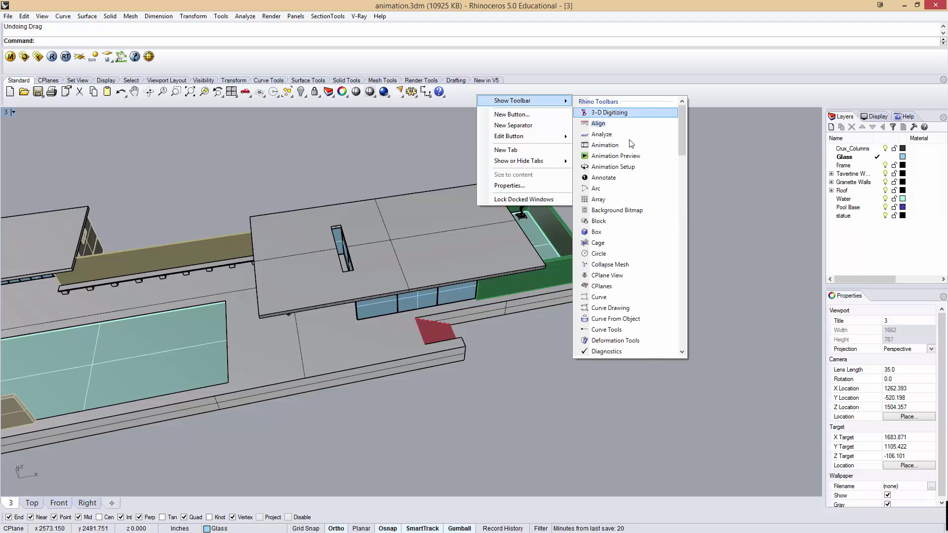
left_click(617, 167)
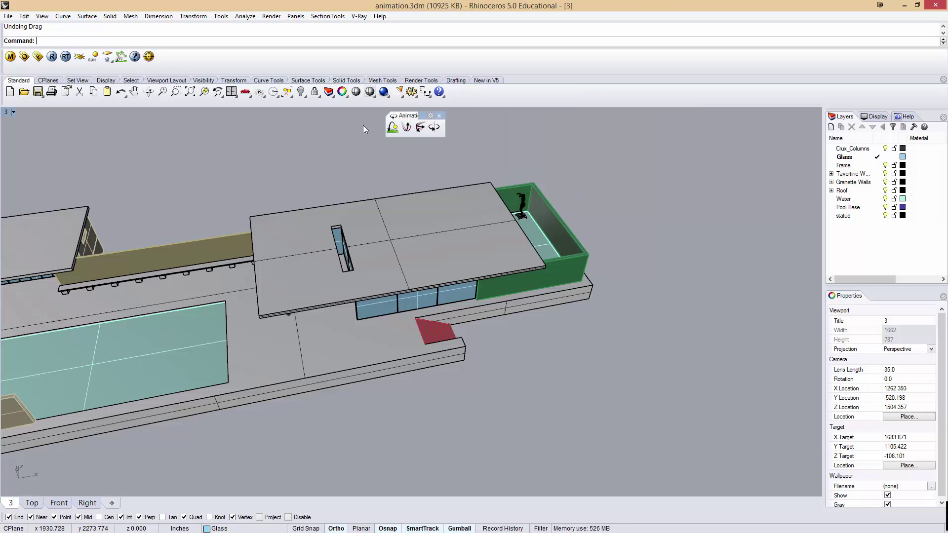
left_click_drag(398, 118, 297, 132)
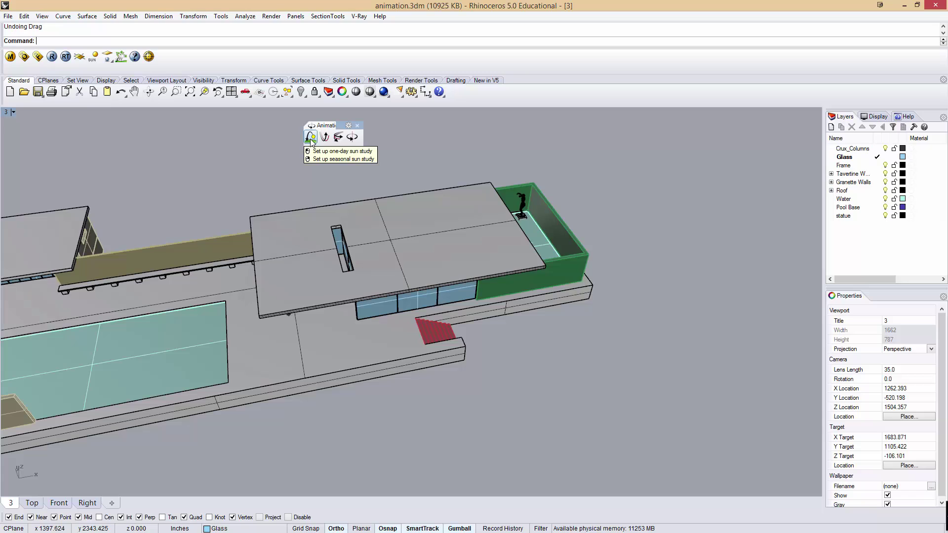
- Start a one-day sun study and set its location to Spain on the world map
left_click(312, 138)
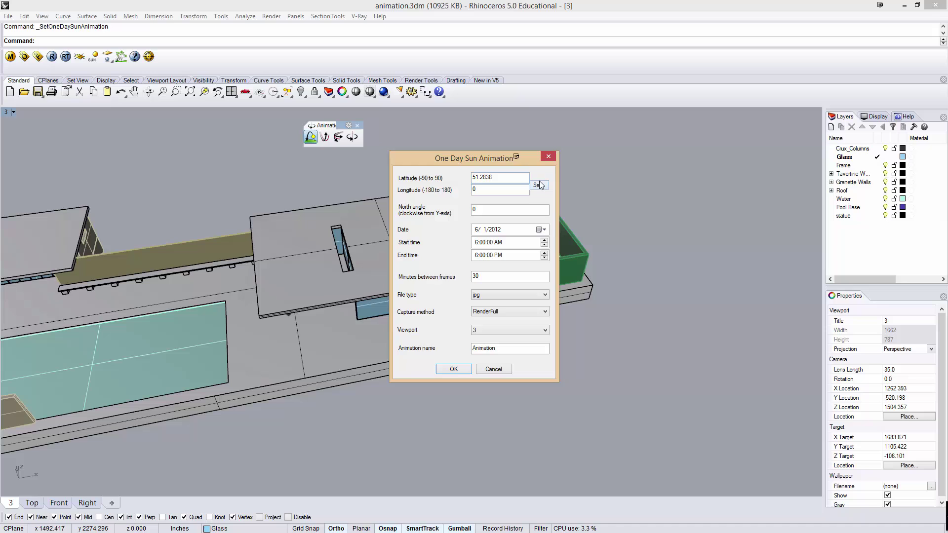
left_click(540, 186)
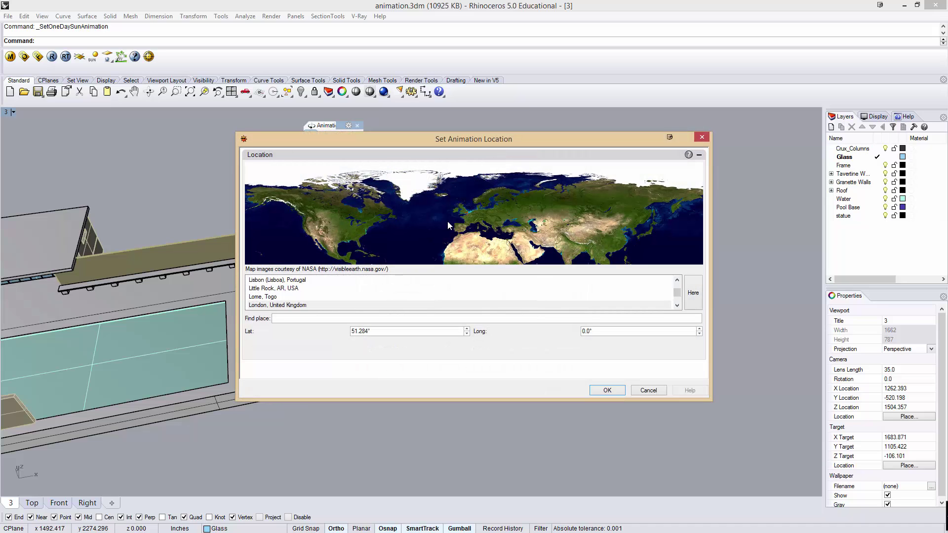
left_click(463, 230)
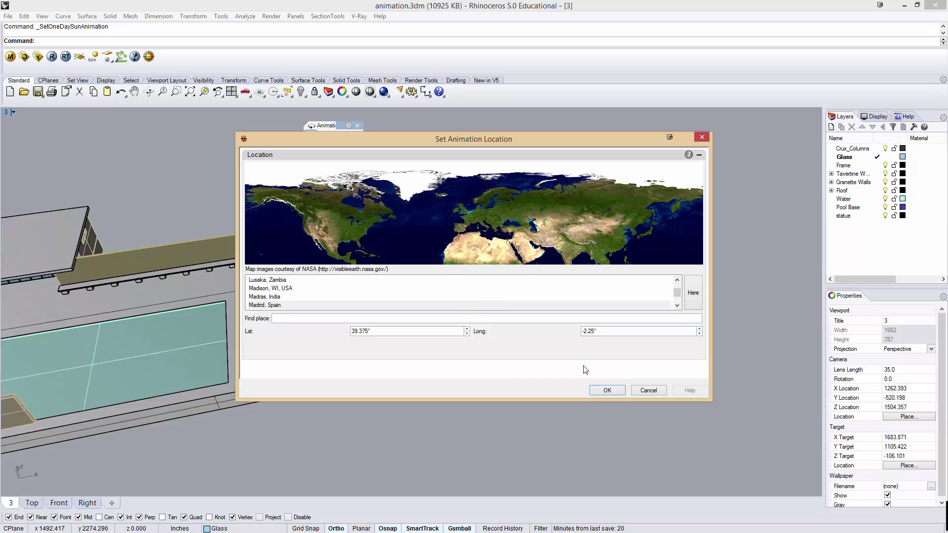
left_click(607, 390)
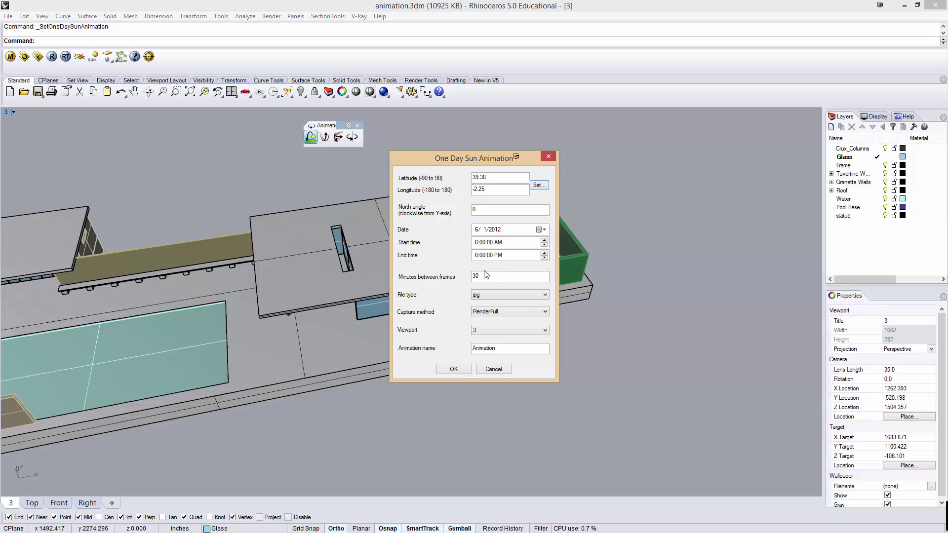
- Keep RenderFull capture and accept the 6 AM–6 PM, 30-minute jpg frame settings
left_click(484, 315)
left_click(497, 319)
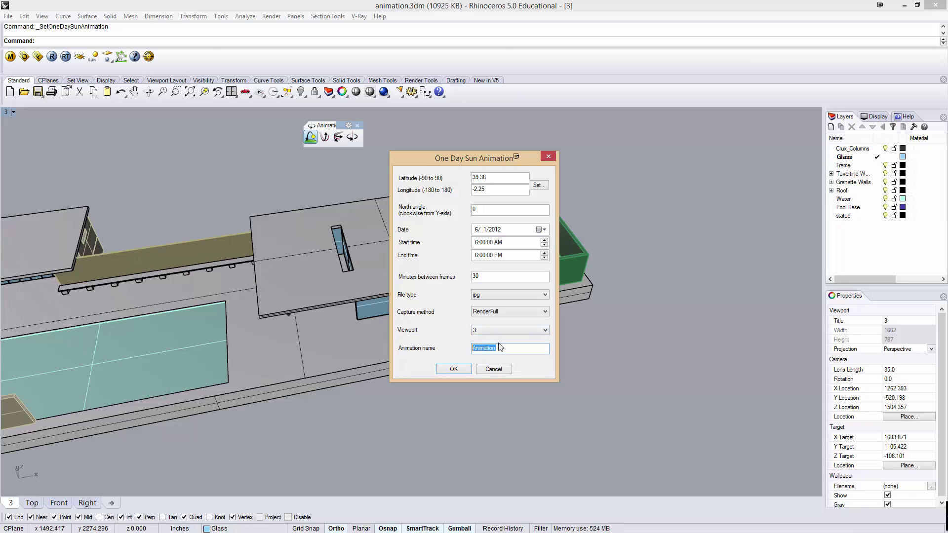
double_click(515, 348)
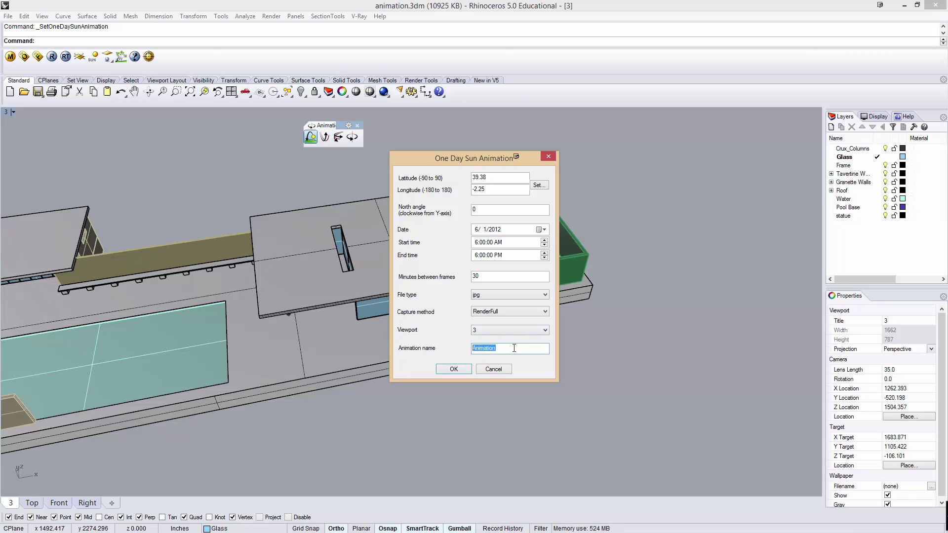
left_click(493, 369)
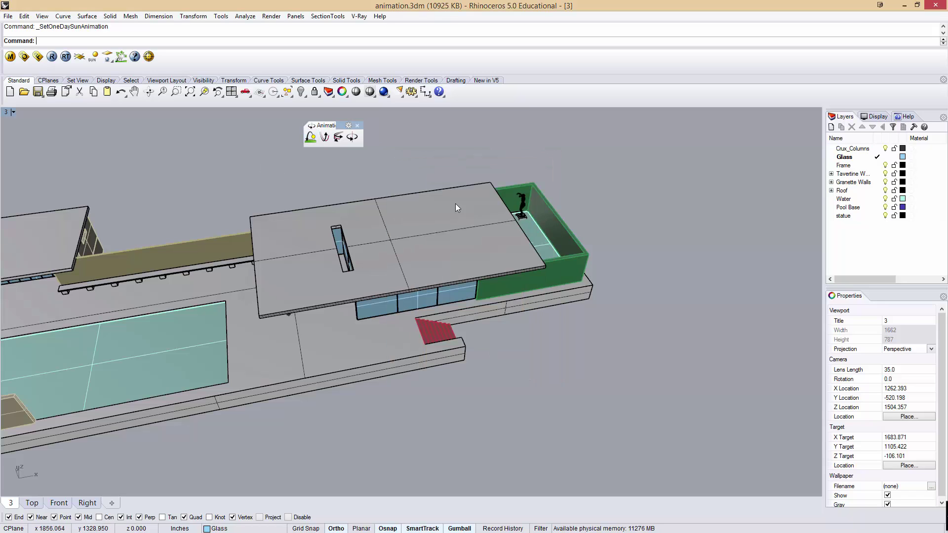
- Set up a 250-frame turntable animation and pan to show the whole pavilion
left_click(357, 142)
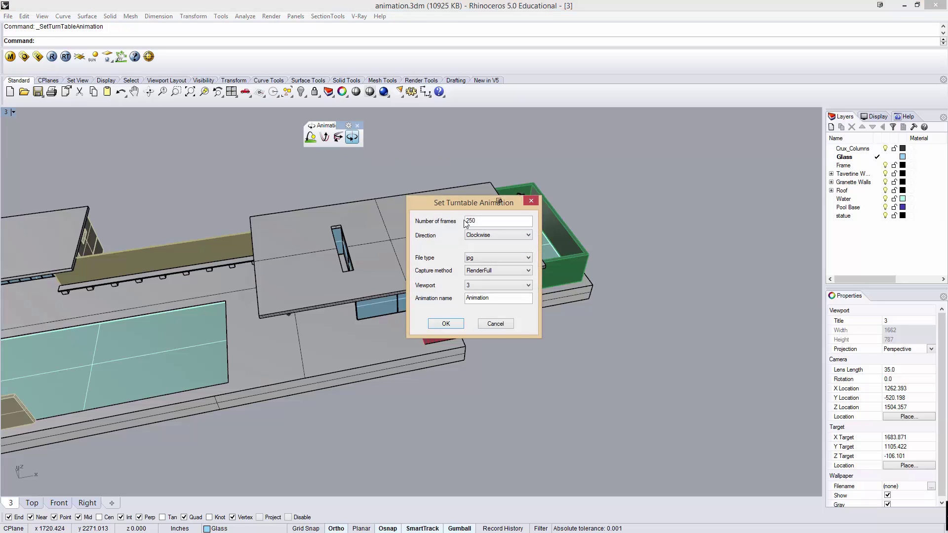
left_click_drag(481, 220, 418, 221)
left_click(447, 324)
right_click_drag(356, 222, 464, 206, "shift")
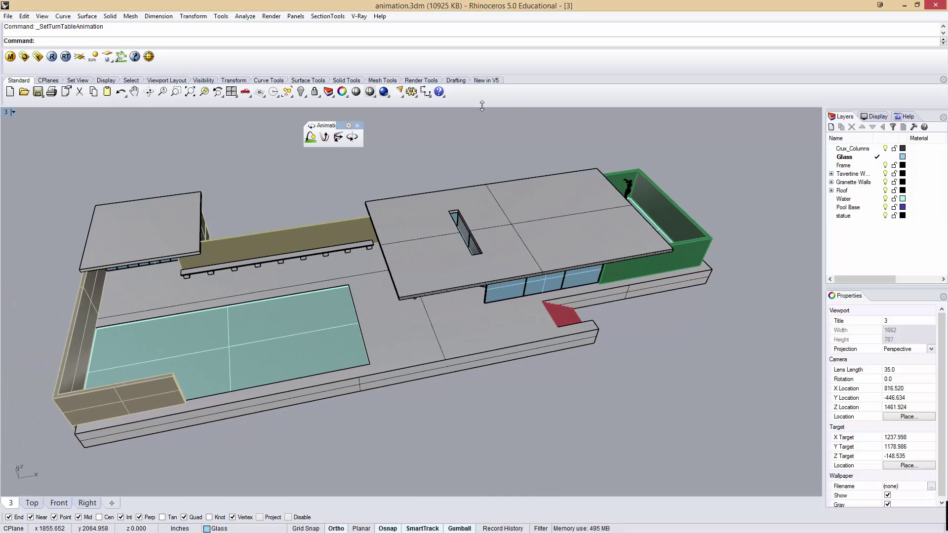
- Show the Animation Preview toolbar and play the turntable preview
right_click(481, 93)
mouse_move(518, 99)
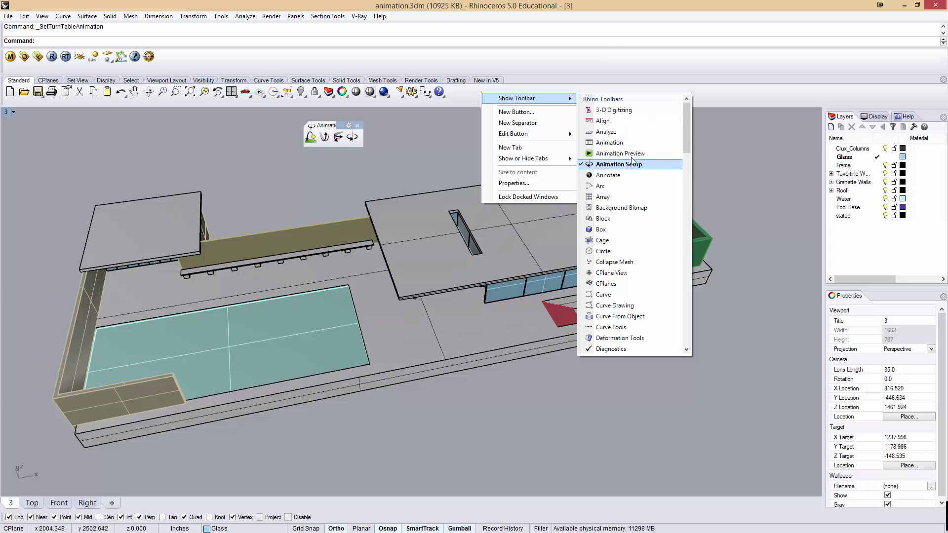
left_click(620, 153)
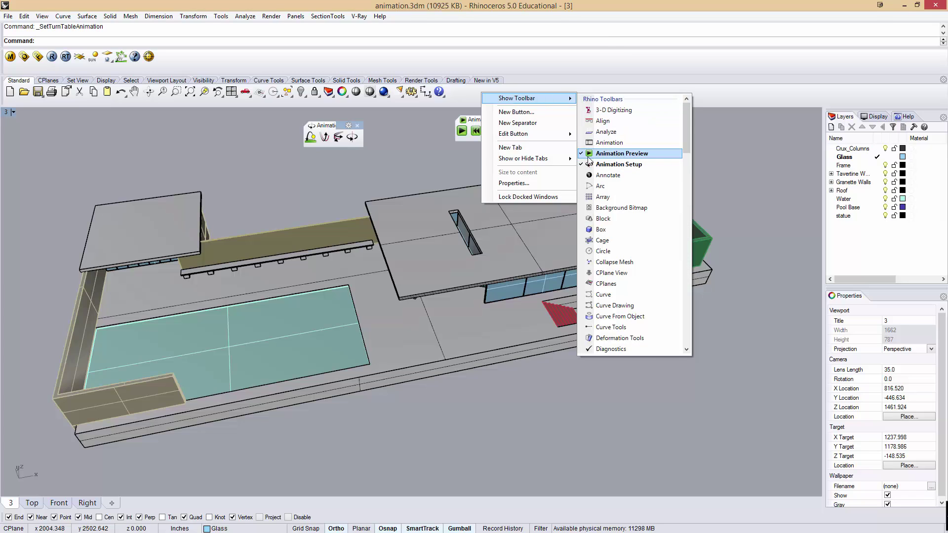
left_click(455, 156)
left_click(462, 131)
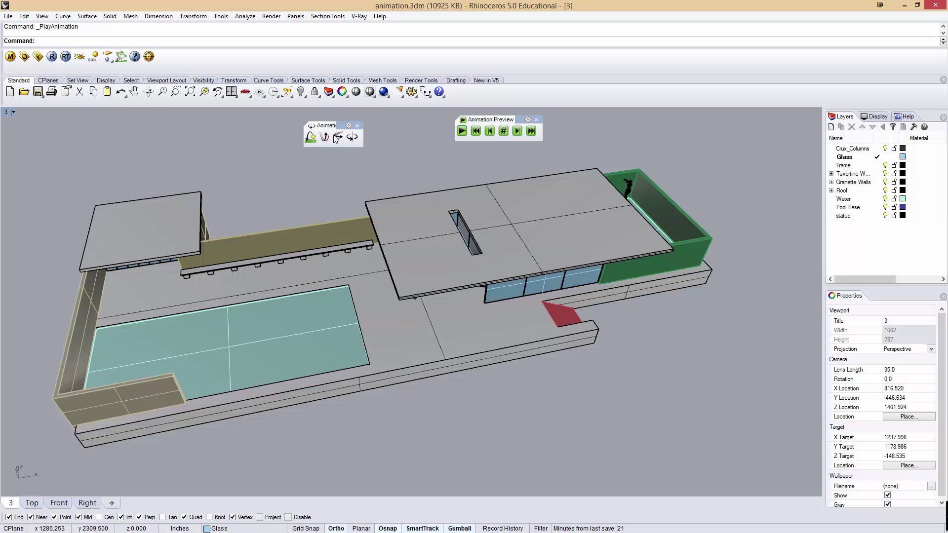
- Reconfirm the turntable settings and play the preview once more
left_click(352, 137)
left_click(449, 325)
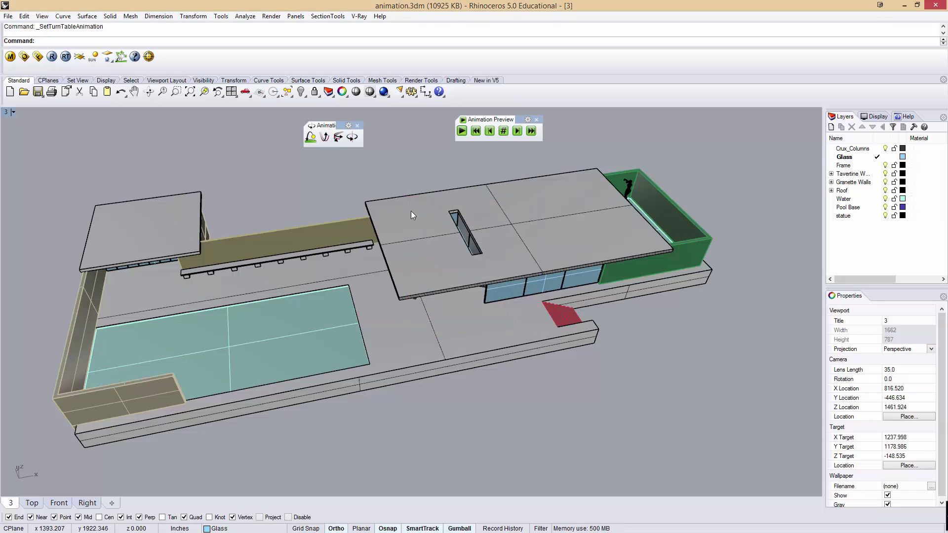
left_click(461, 132)
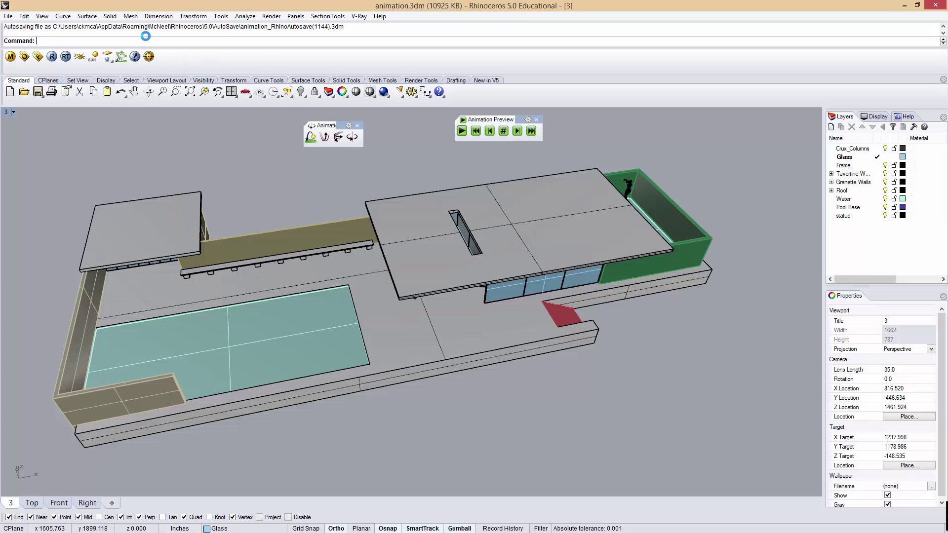
- Set up a 250-frame fly-through along the path curve inside the pavilion and preview it
left_click(327, 141)
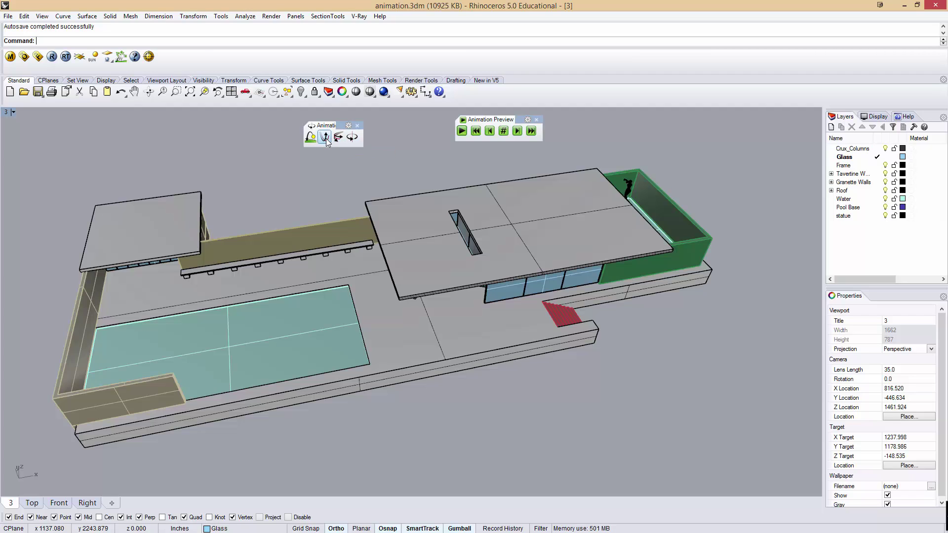
scroll(460, 282, "up", 10)
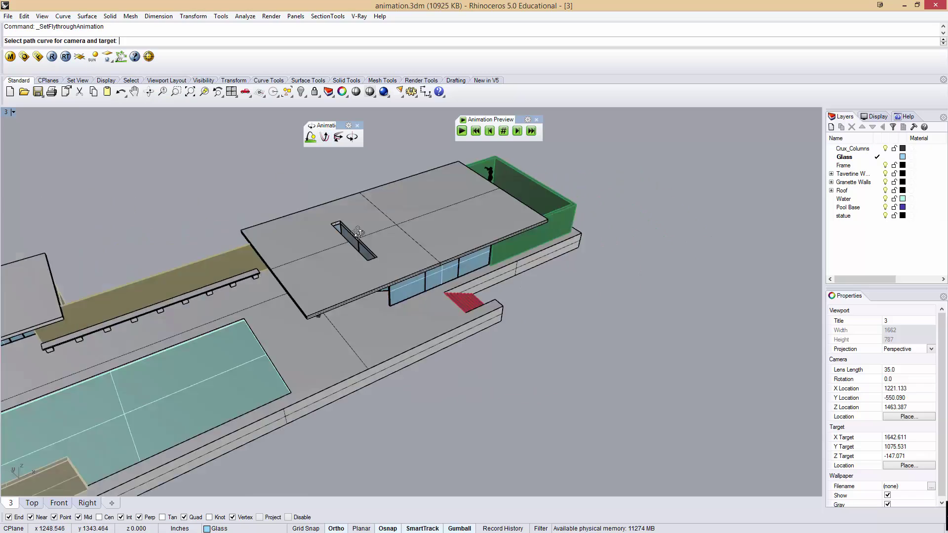
scroll(460, 282, "up", 5)
right_click_drag(457, 260, 659, 209)
left_click(661, 205)
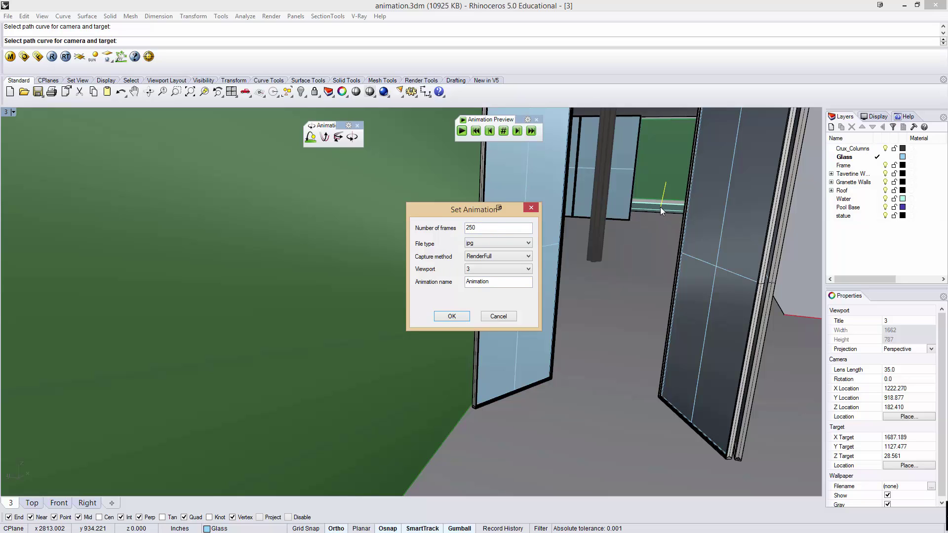
left_click(452, 316)
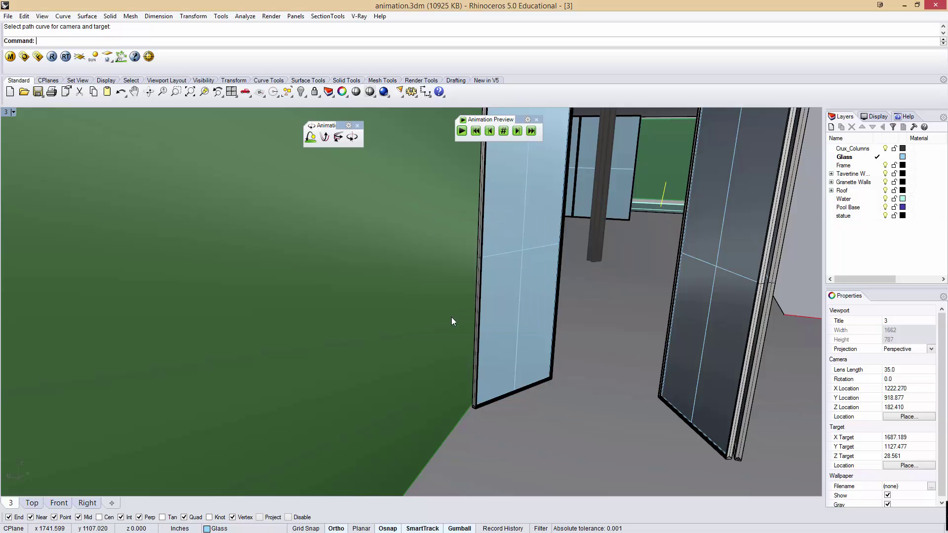
left_click(462, 130)
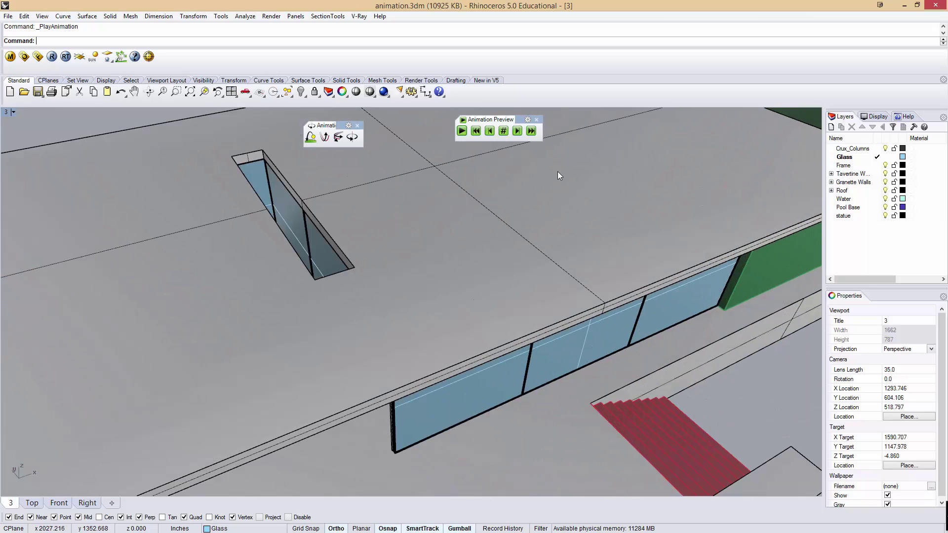
- Hide the roof with the Hide command
left_click(557, 171)
type("Hid")
key("Return")
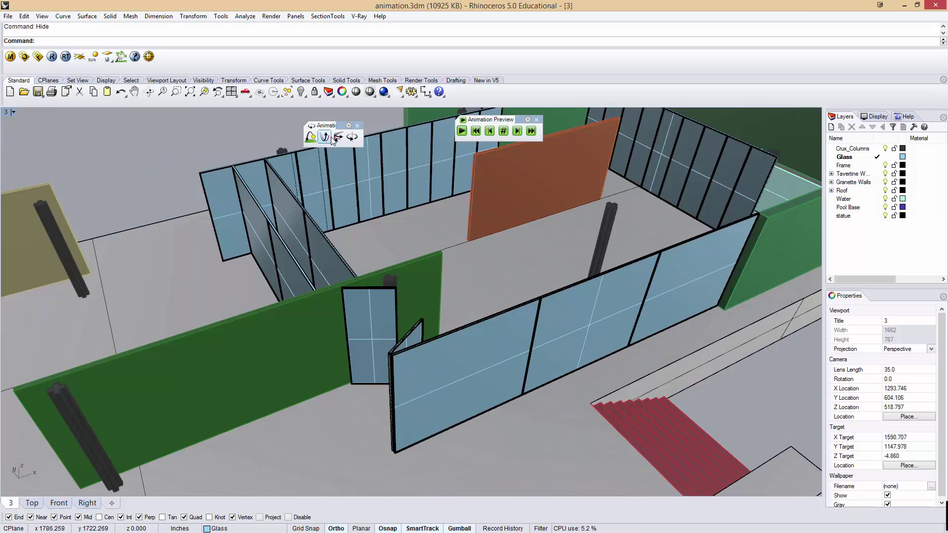
- Set up a 250-frame path animation with separate camera and target curves and preview the walkthrough
left_click(338, 138)
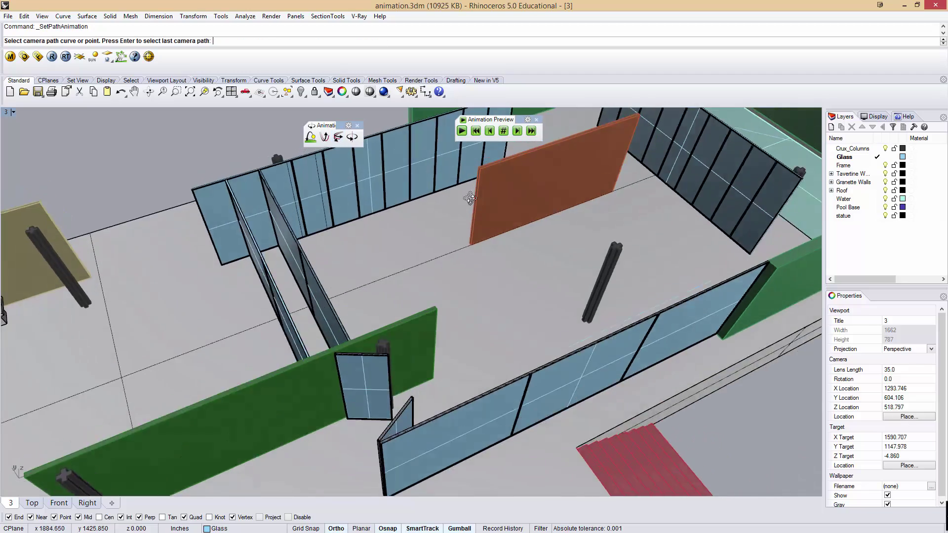
left_click(553, 395)
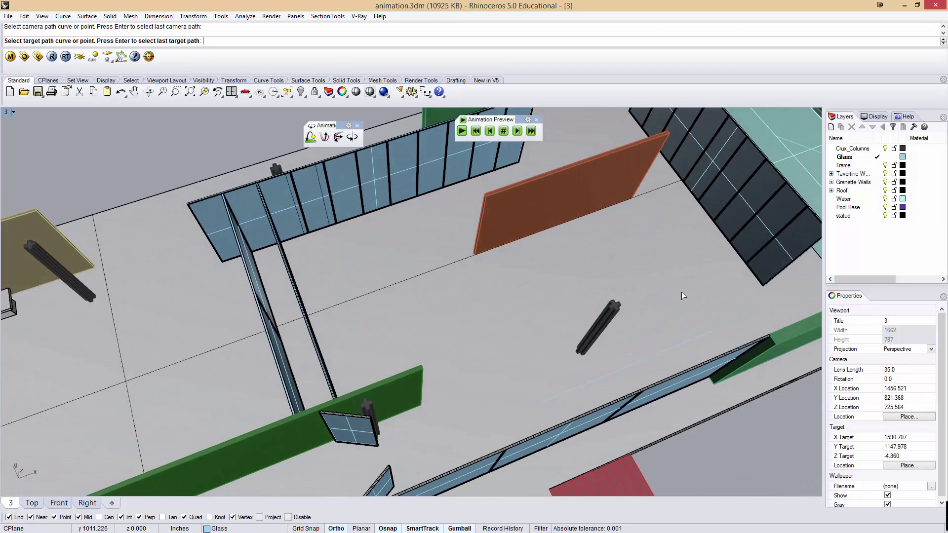
right_click_drag(681, 291, 494, 271, "shift")
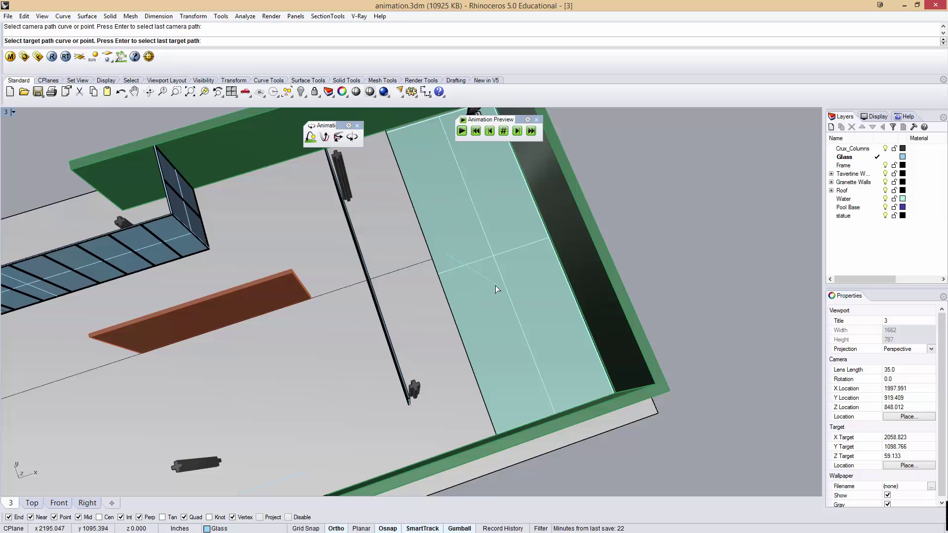
left_click(496, 285)
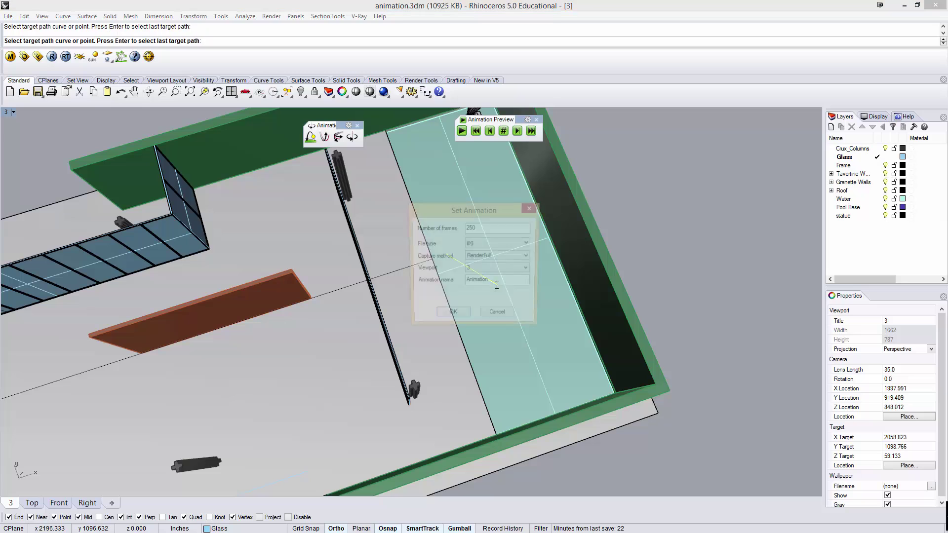
left_click(452, 317)
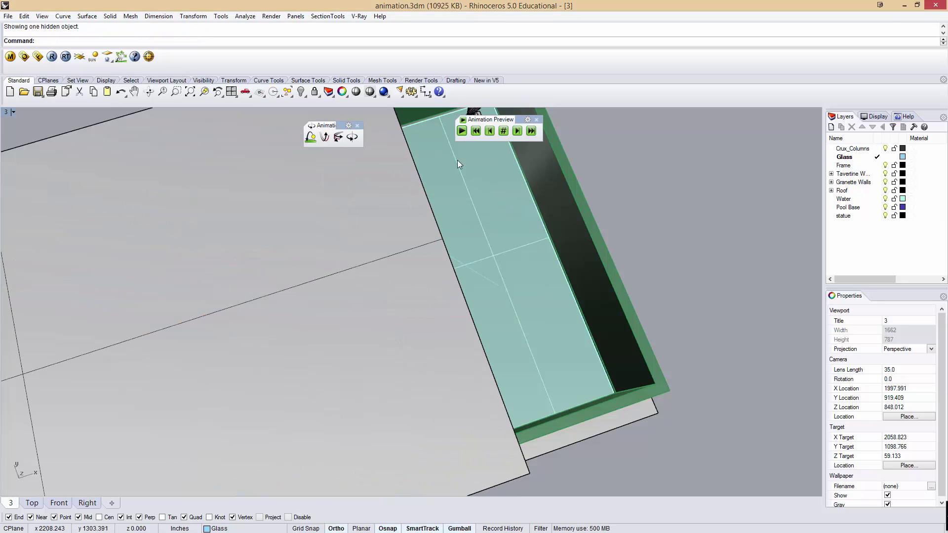
left_click(462, 131)
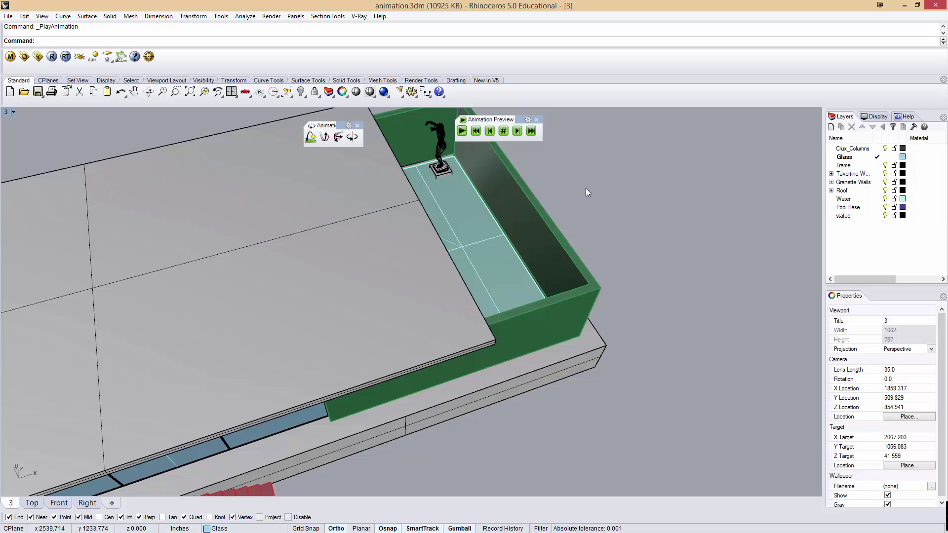
right_click_drag(585, 188, 595, 181)
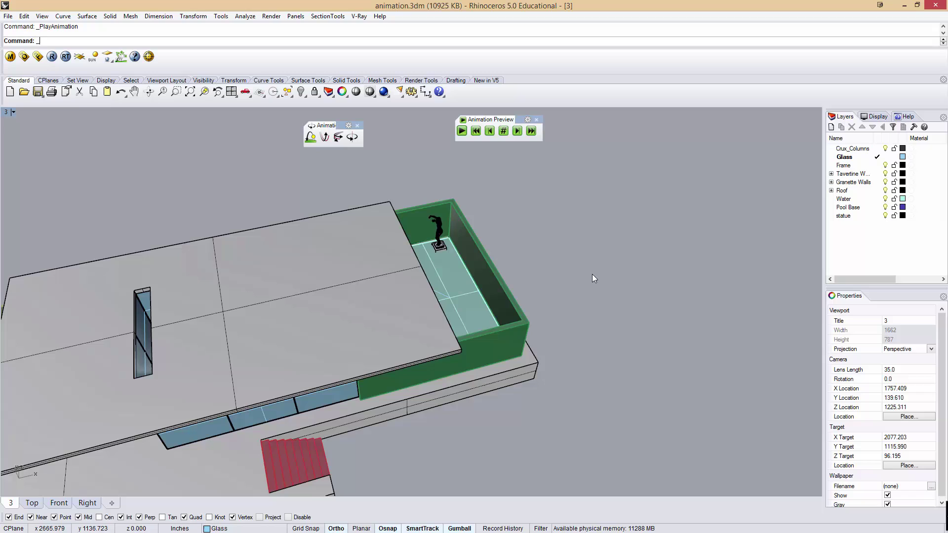
key("Return")
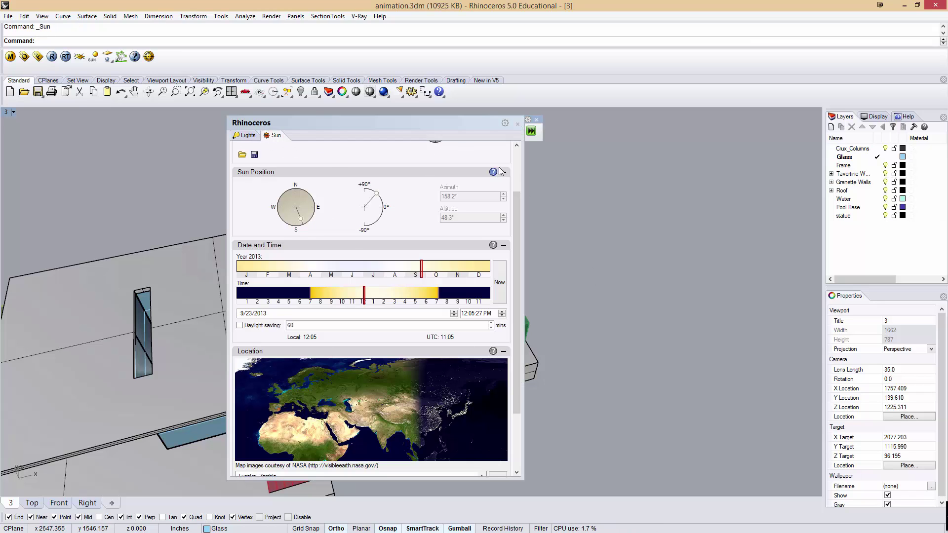
- Switch the sun on for 9/23/2013 at 12:05 PM, then close the Sun panel
scroll(513, 162, "up", 2)
left_click(240, 161)
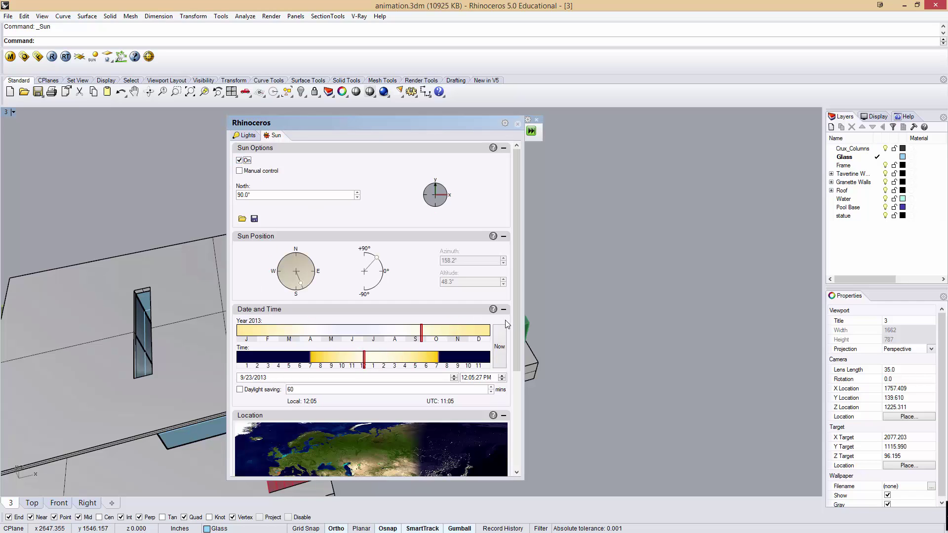
scroll(510, 412, "down", 2)
scroll(510, 412, "down", 1)
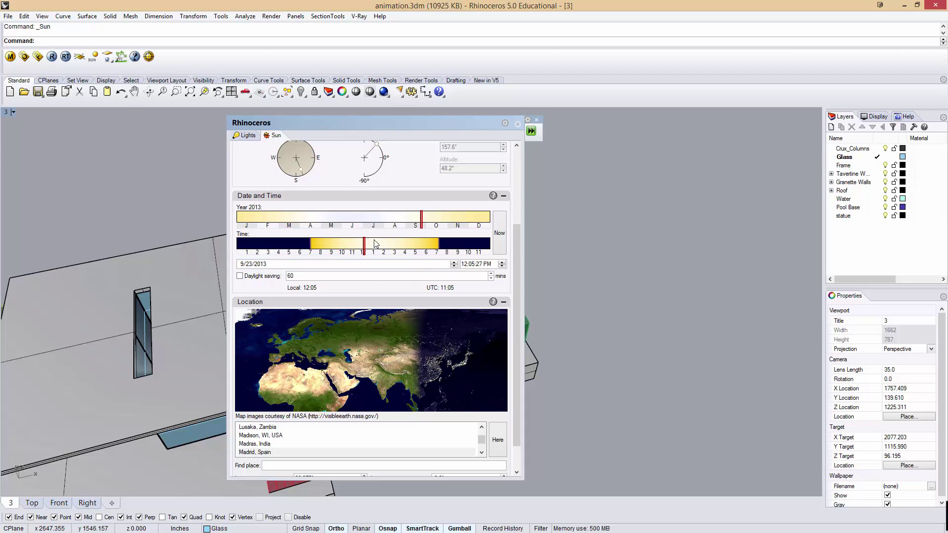
left_click(518, 125)
right_click_drag(538, 237, 510, 221)
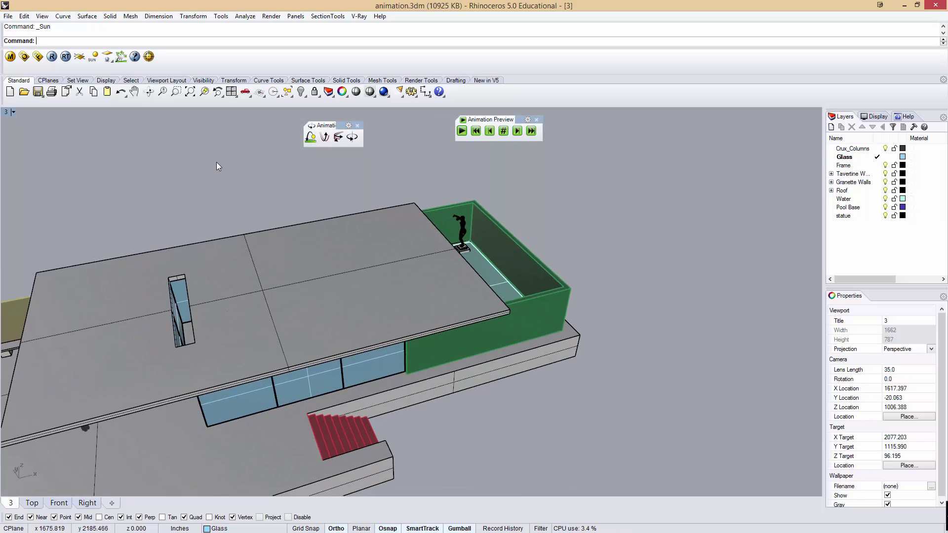
- In the V-Ray options, collapse the other rollouts and turn on the physical camera
left_click(10, 57)
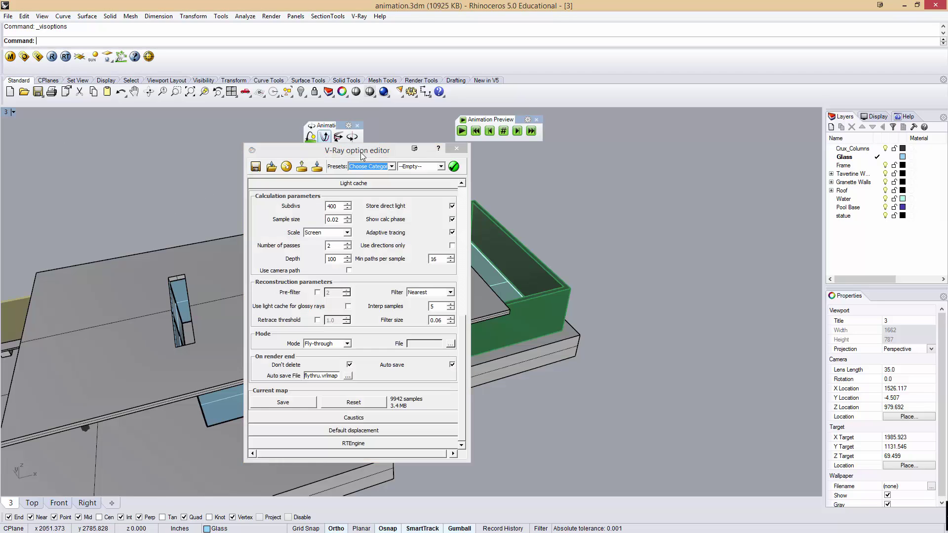
scroll(464, 209, "up", 10)
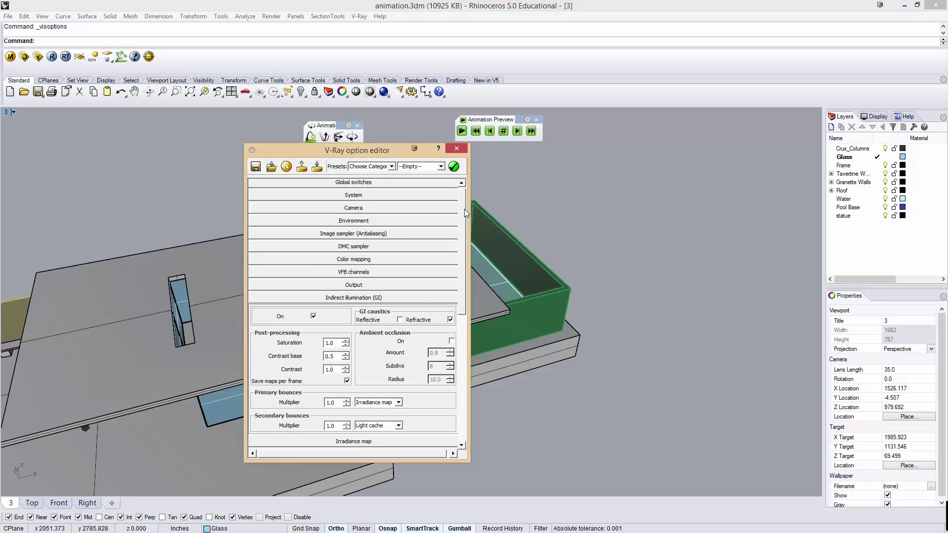
left_click(365, 301)
left_click(373, 238)
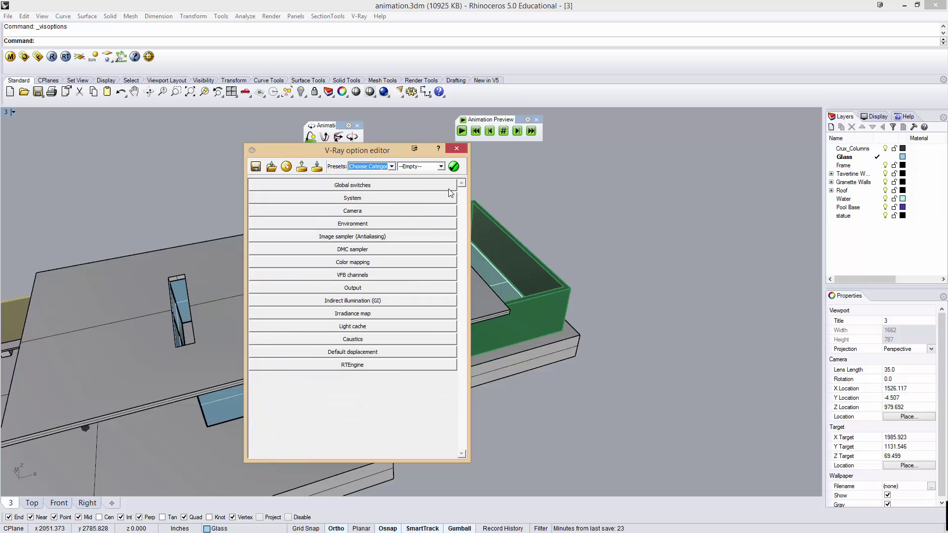
left_click(370, 187)
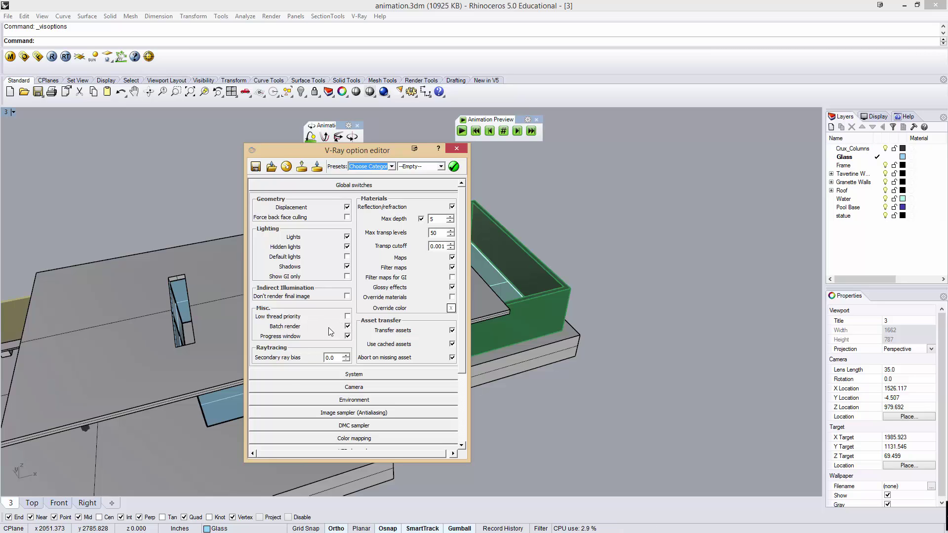
left_click(375, 185)
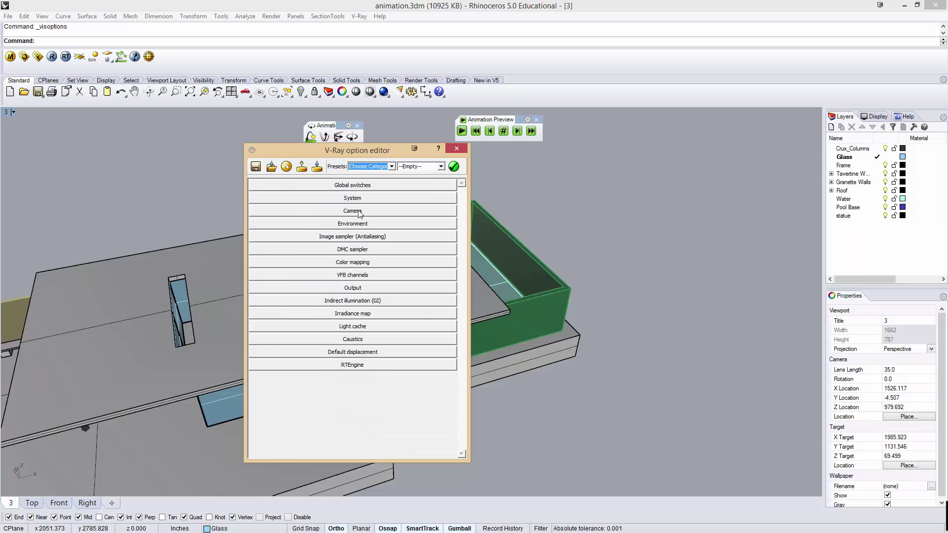
left_click(359, 212)
left_click(296, 286)
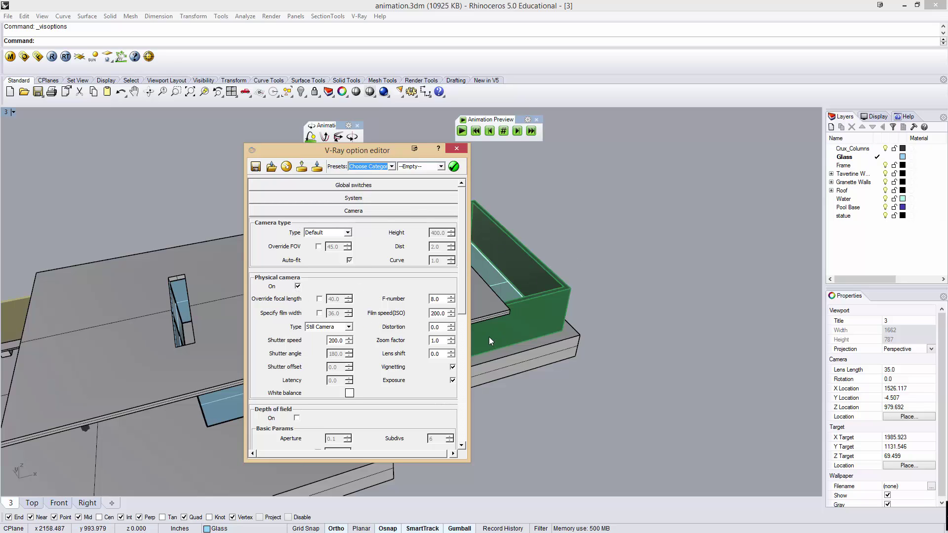
- Reopen the sun settings with _Sun
right_click_drag(606, 271, 612, 261)
type("_S")
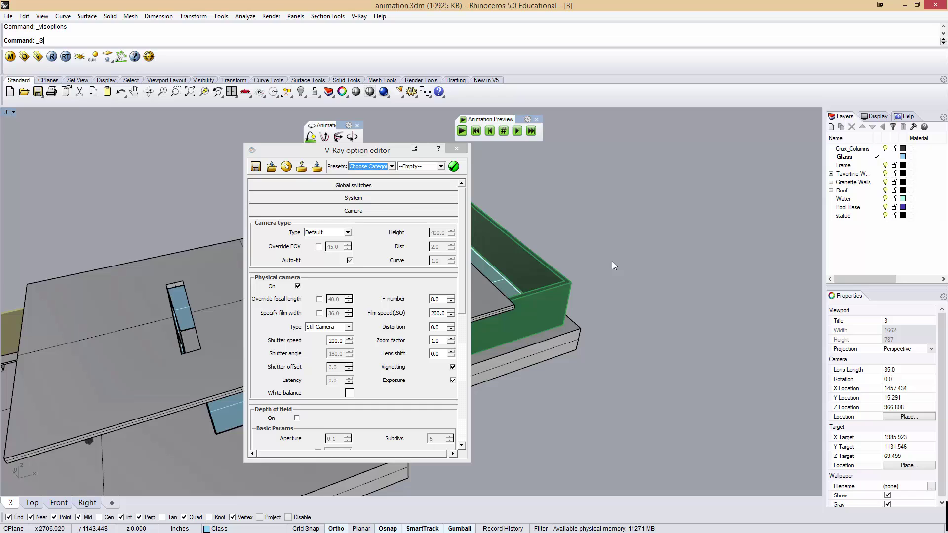
type("un")
key("Return")
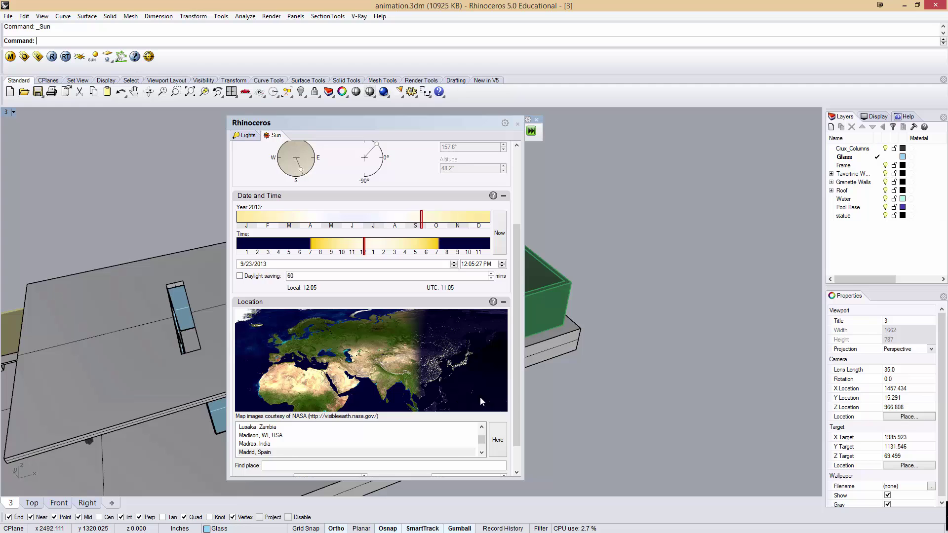
- Close the Sun panel, render a test region of the pavilion interior, then close the render
left_click(517, 123)
right_click_drag(220, 246, 513, 244)
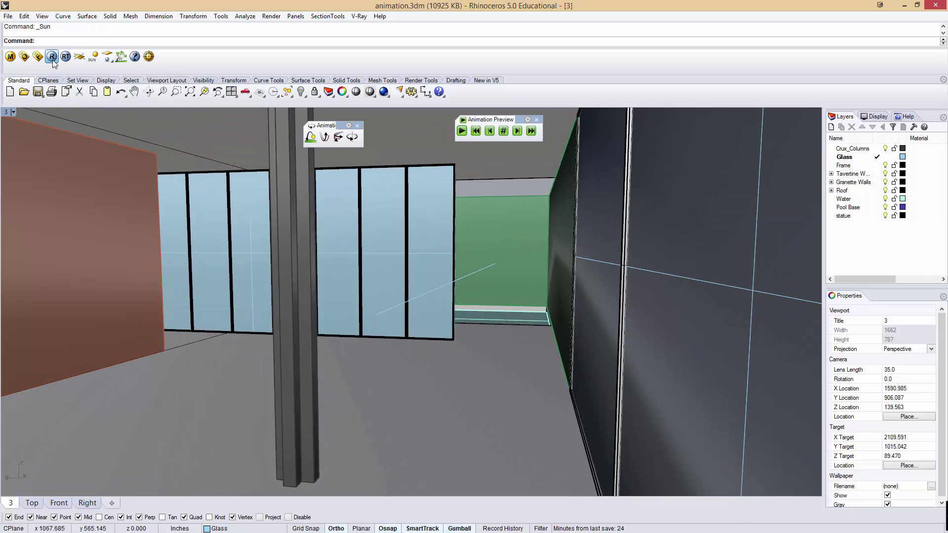
left_click(80, 56)
left_click_drag(371, 275, 576, 432)
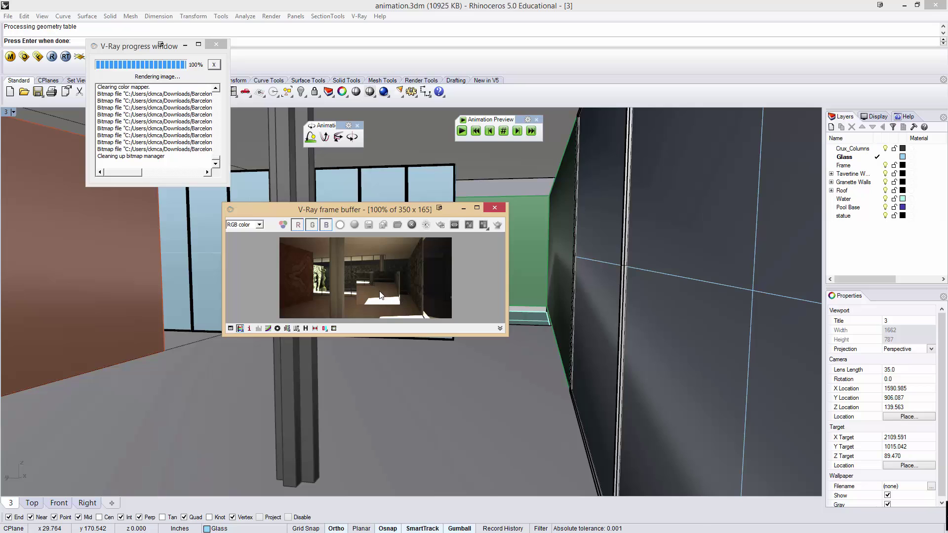
left_click(502, 209)
- Change the V-Ray physical camera shutter speed from 200 to 180
left_click(24, 56)
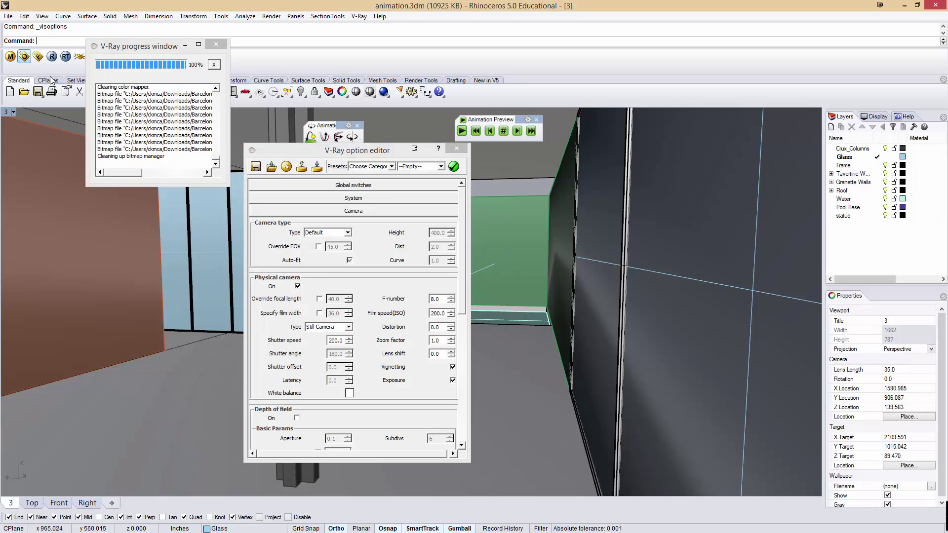
double_click(342, 340)
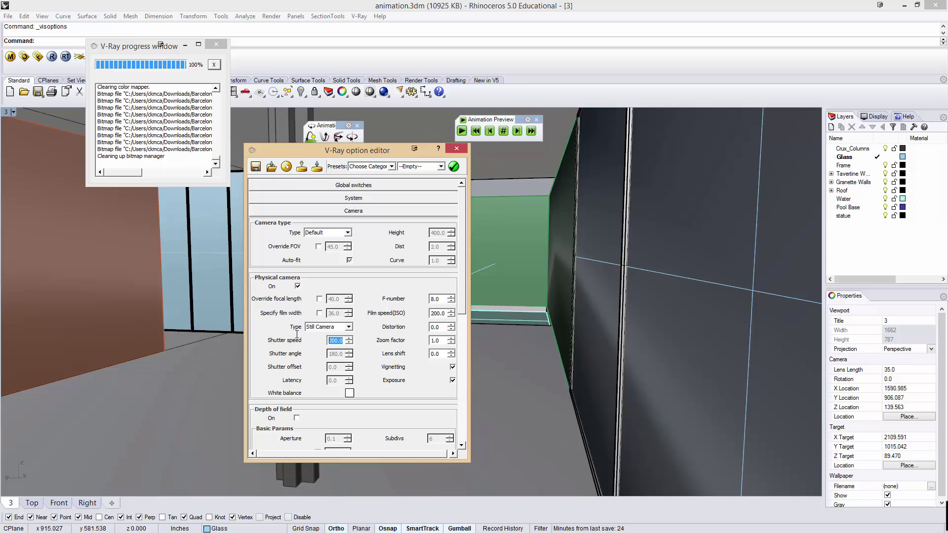
type("180")
key("Return")
left_click(356, 212)
- Expand Output, toggle the aspect-ratio lock, and check width 350 and height 165
left_click(362, 289)
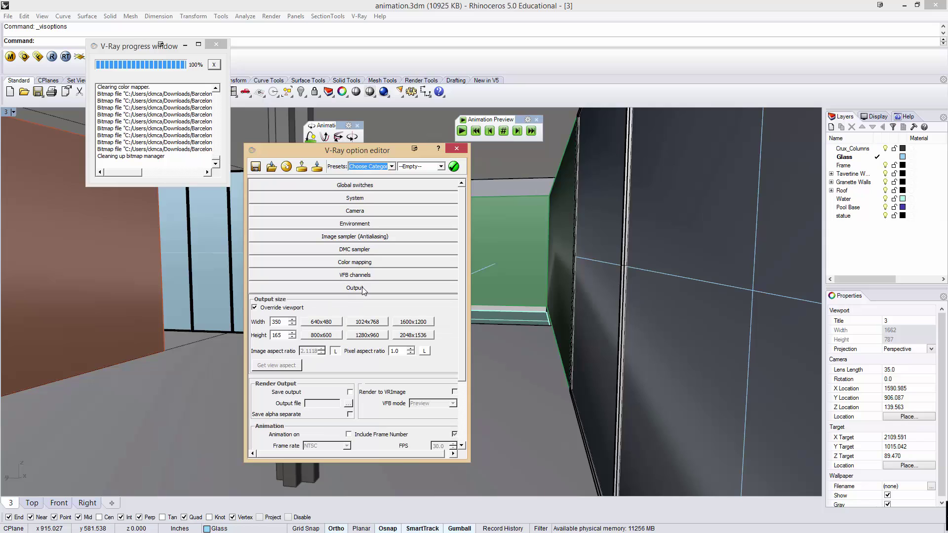
left_click(336, 352)
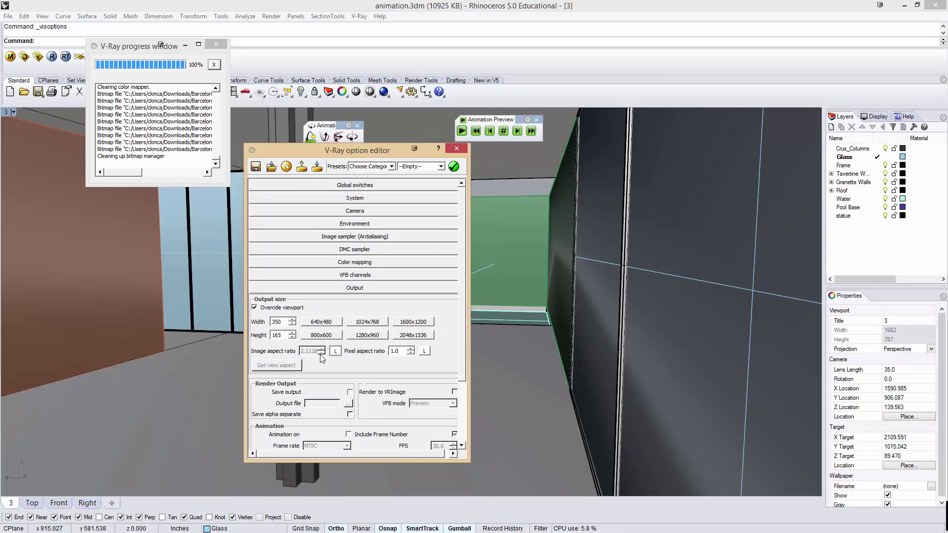
left_click(336, 353)
left_click_drag(284, 322, 266, 323)
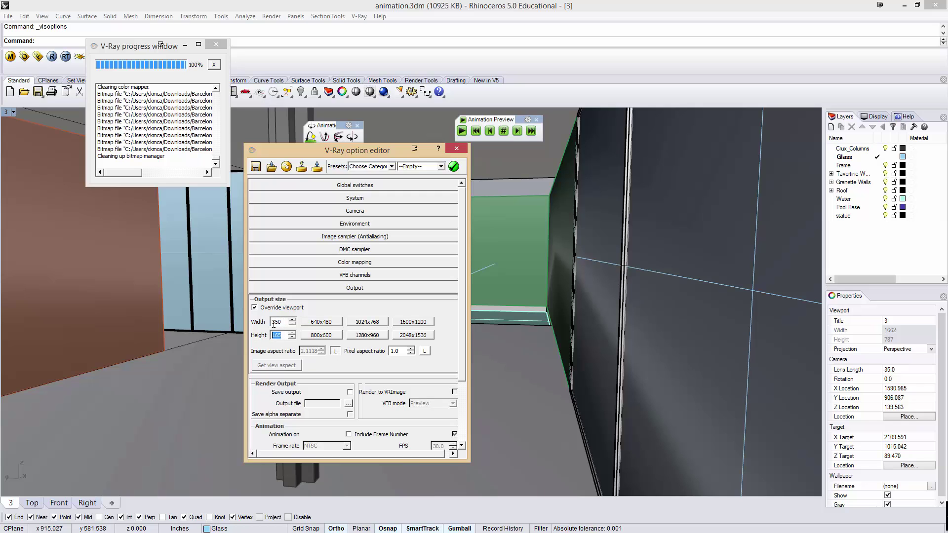
left_click(281, 337)
double_click(281, 336)
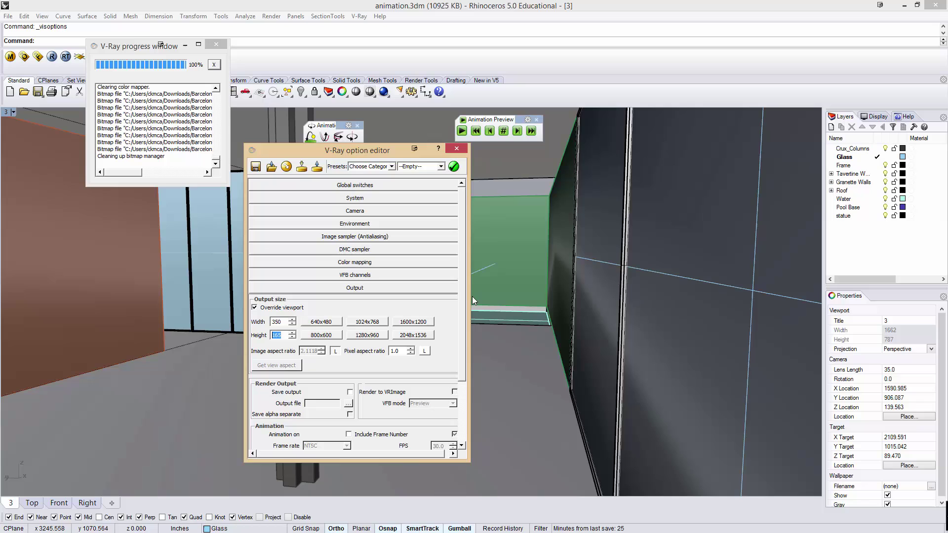
- Expand the GI settings, try Brute force for primary bounces, then restore Irradiance map
left_click(375, 289)
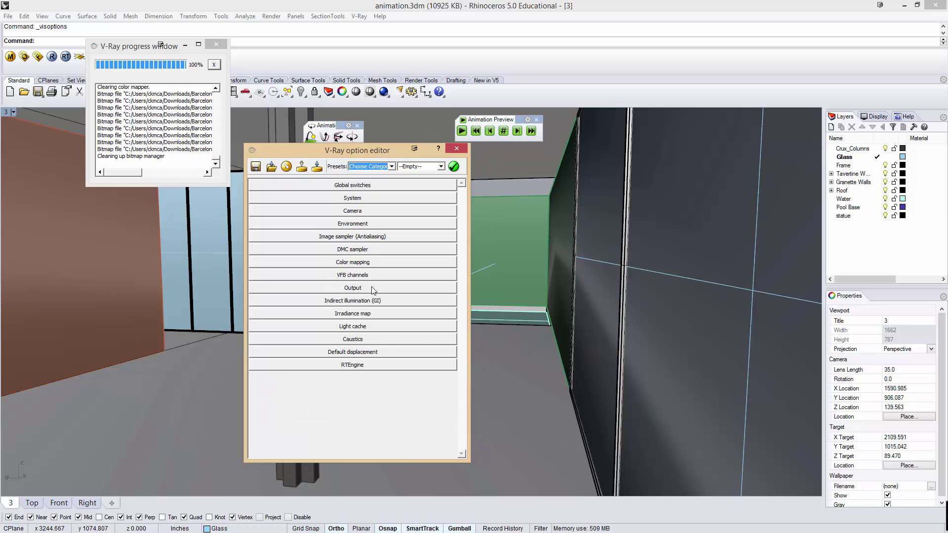
left_click(388, 301)
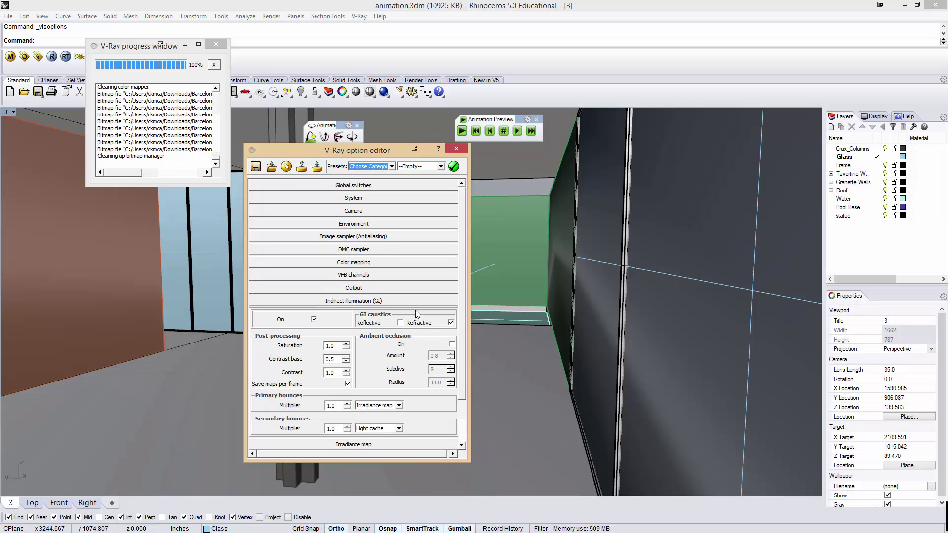
left_click_drag(464, 317, 456, 356)
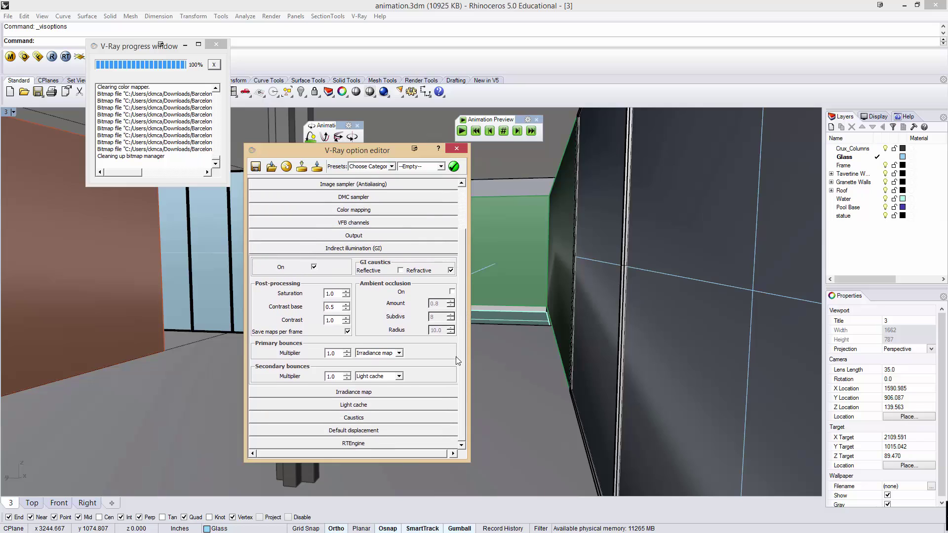
left_click(399, 353)
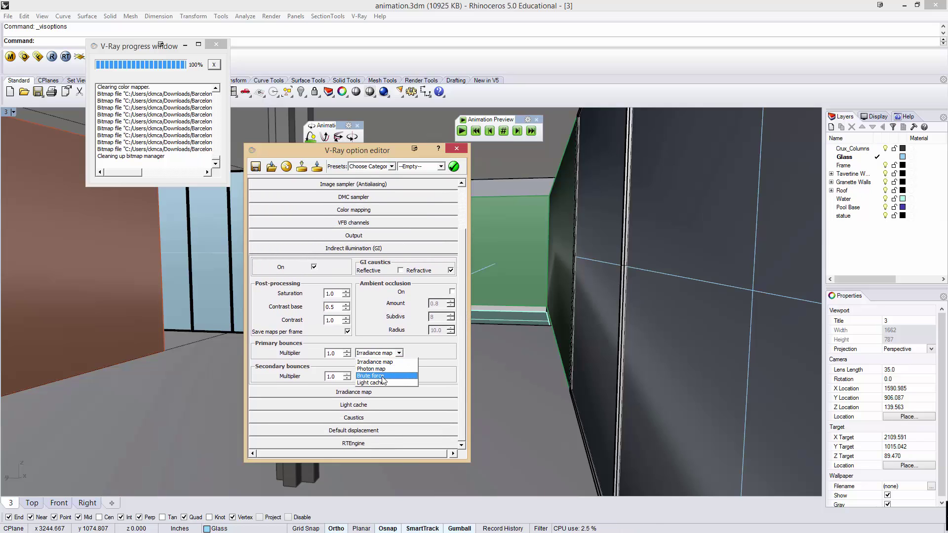
left_click(385, 381)
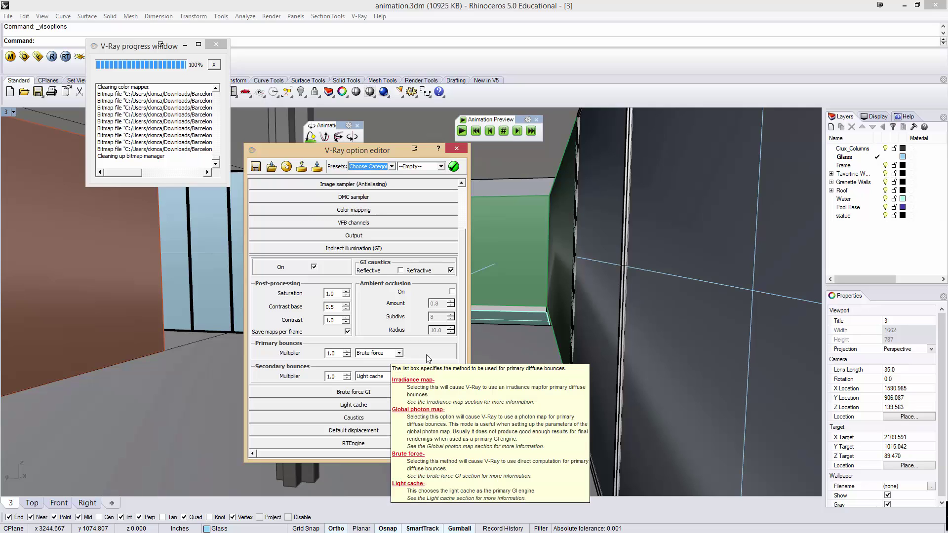
left_click(399, 354)
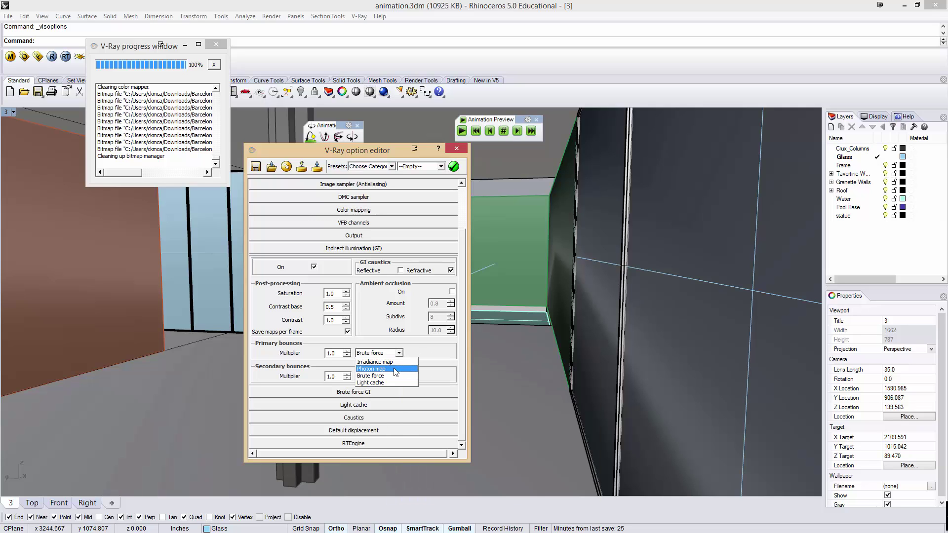
left_click(378, 361)
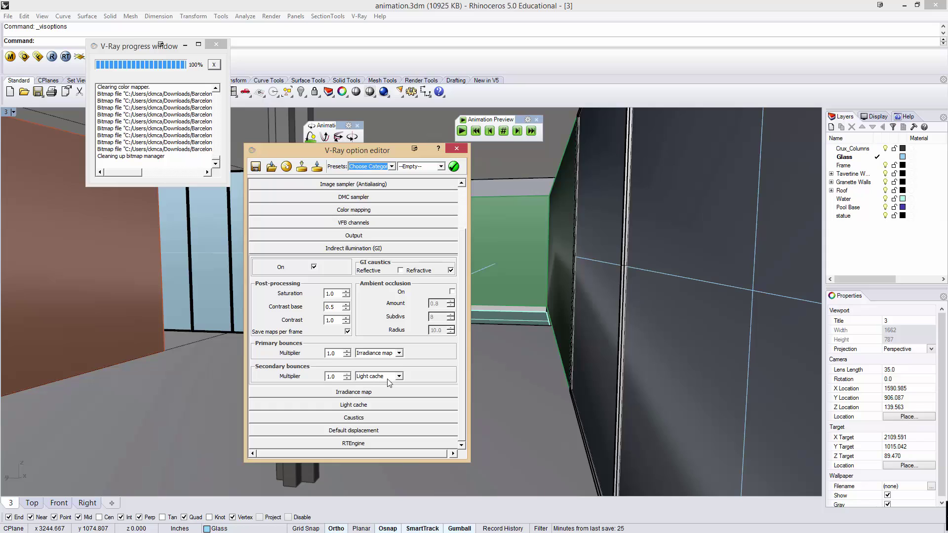
- Expand the Light cache rollout and leave its Subdivs at 400
left_click(376, 406)
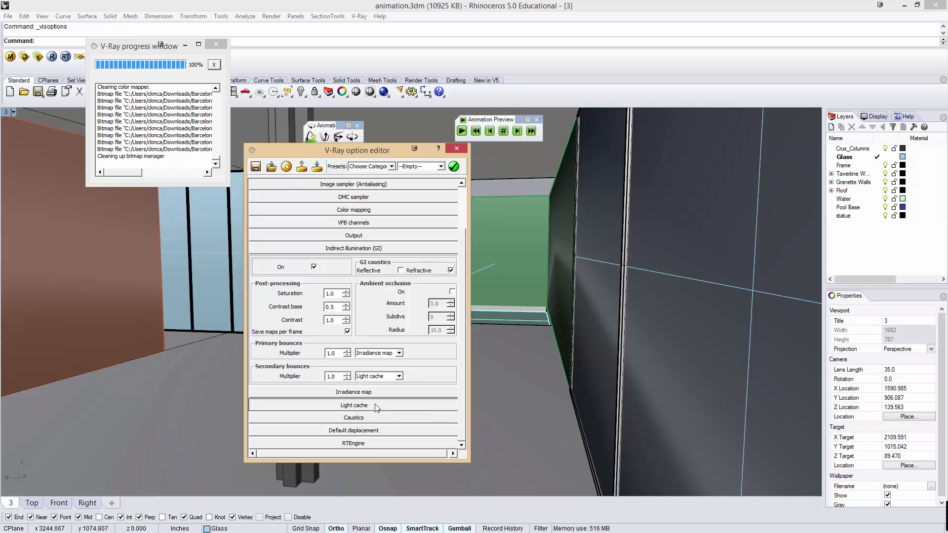
left_click_drag(467, 308, 455, 364)
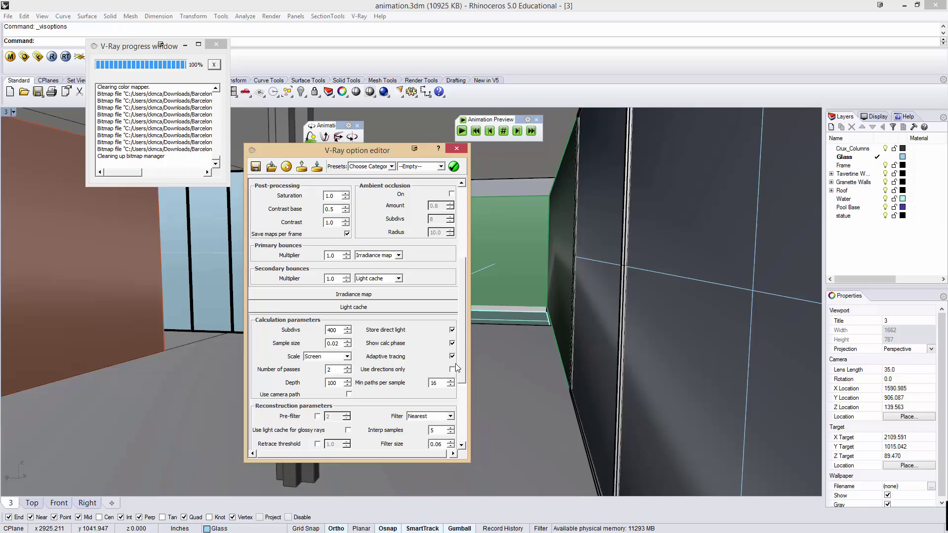
scroll(395, 341, "down", 1)
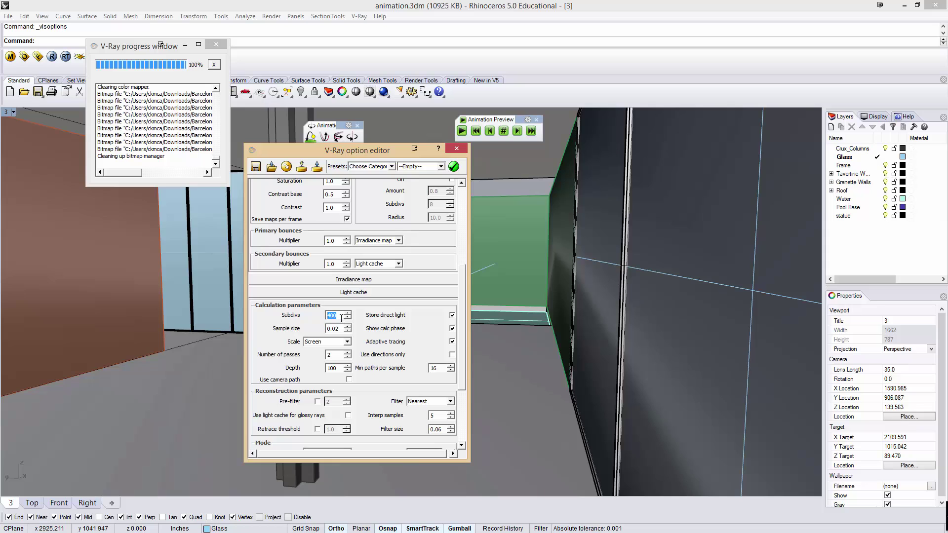
left_click(338, 329)
- Try Brute force for secondary bounces, then restore Light cache
left_click(398, 263)
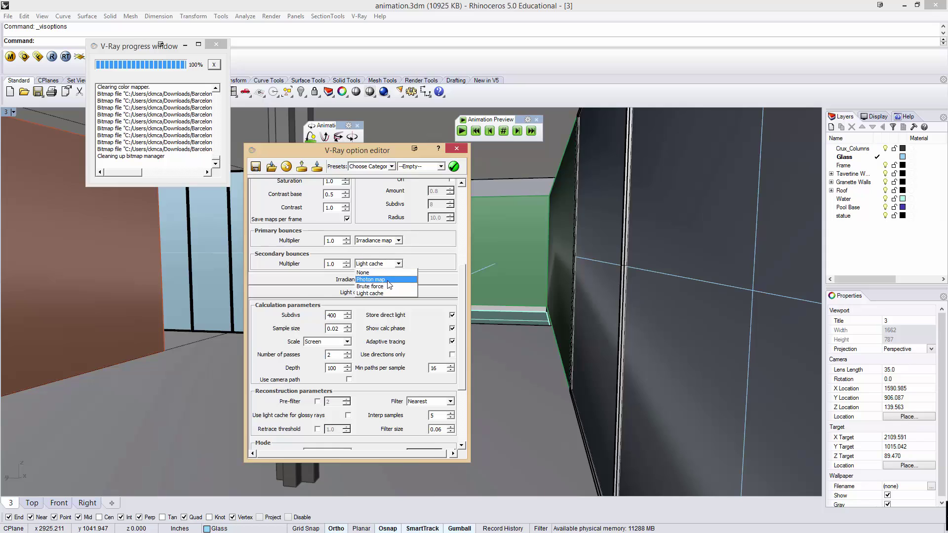
left_click(387, 283)
left_click(378, 376)
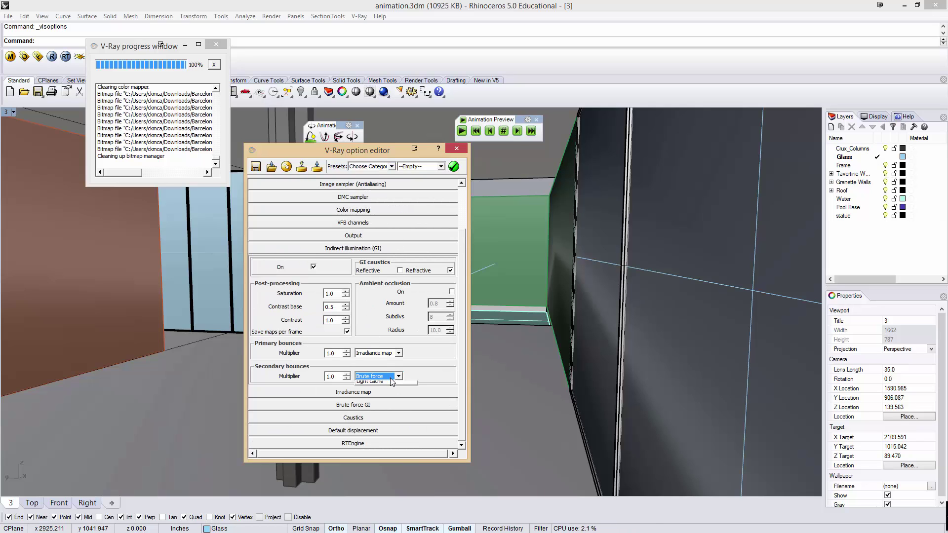
left_click(383, 404)
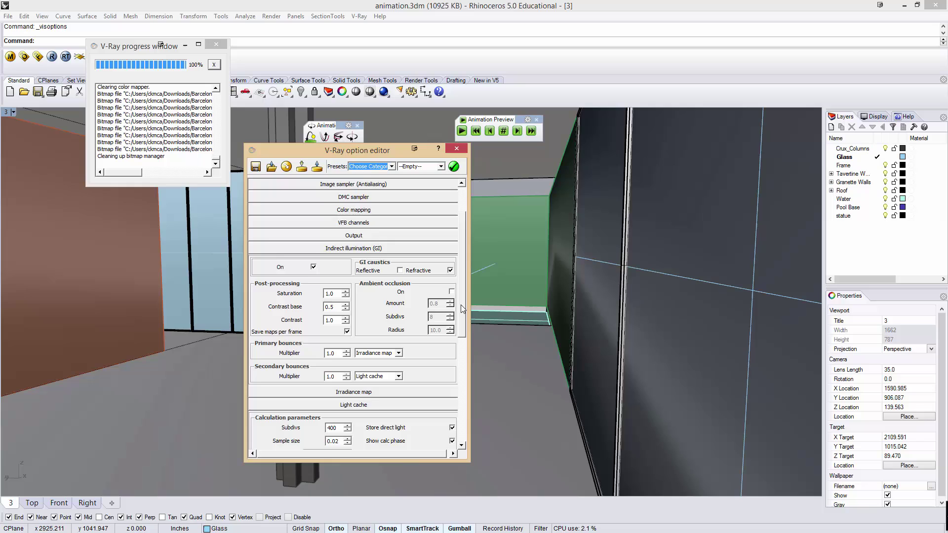
scroll(463, 319, "down", 3)
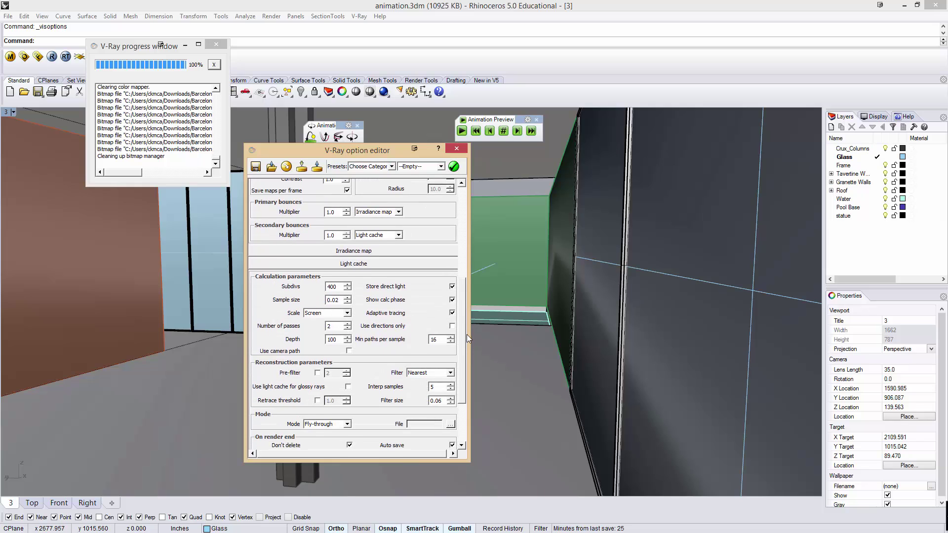
scroll(466, 334, "down", 2)
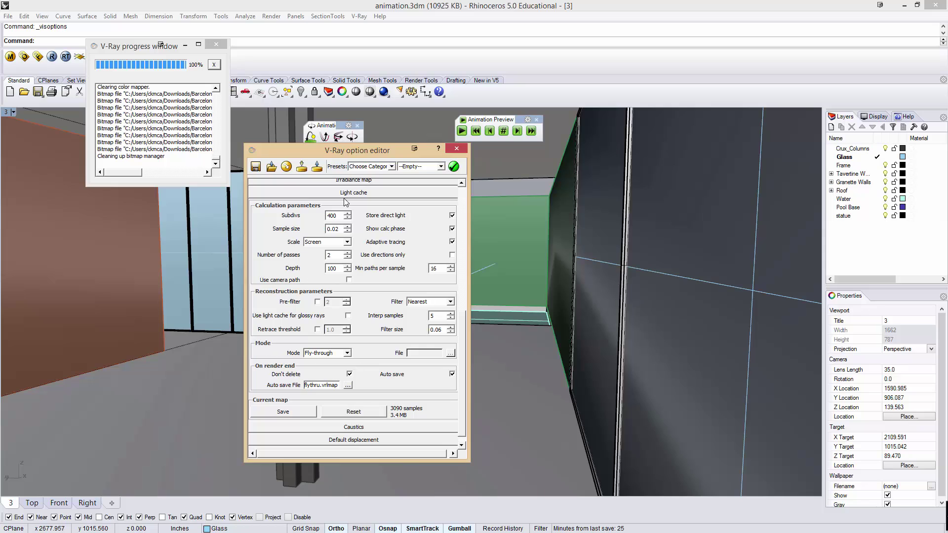
left_click(326, 353)
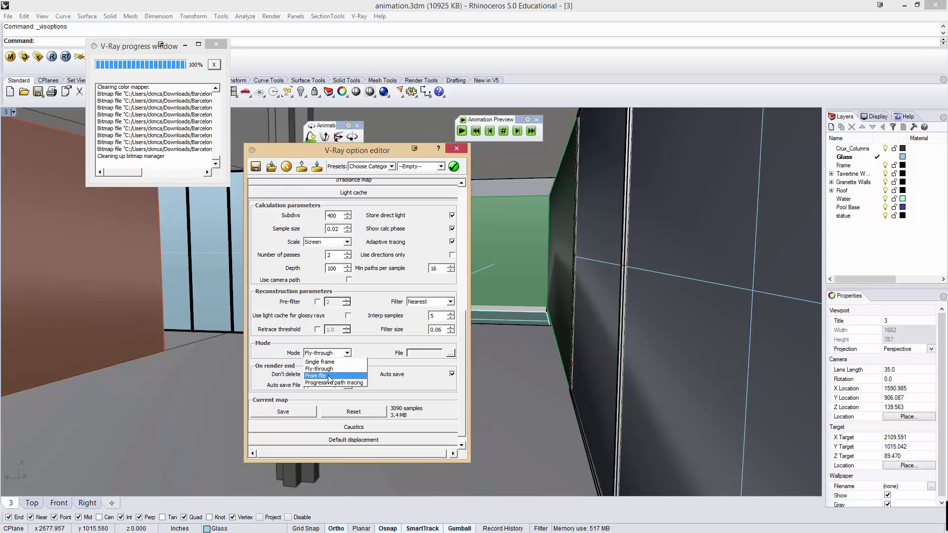
left_click(327, 369)
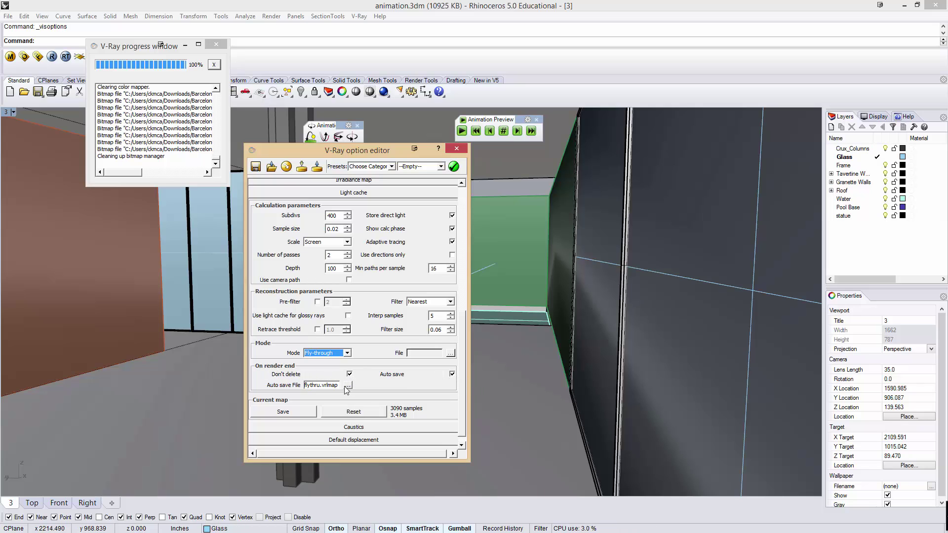
left_click(321, 384)
left_click(348, 385)
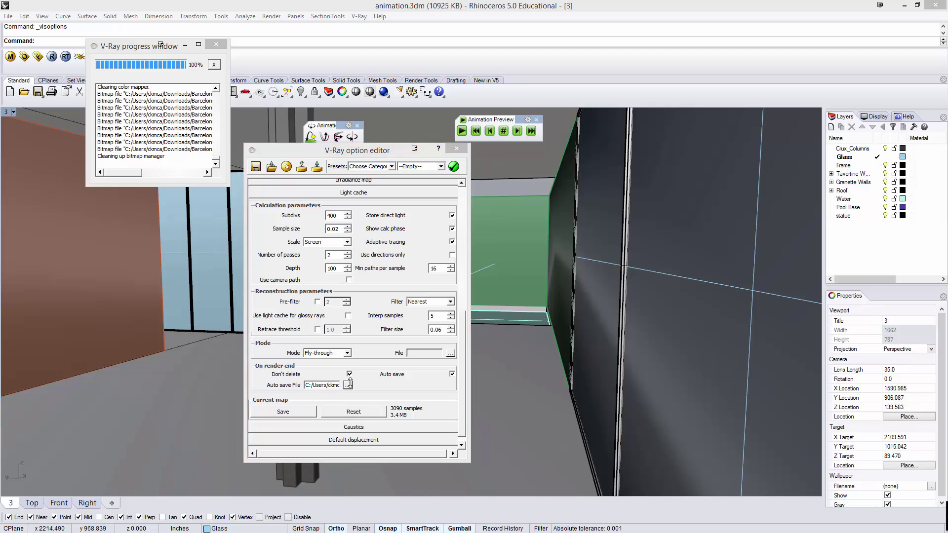
left_click(633, 427)
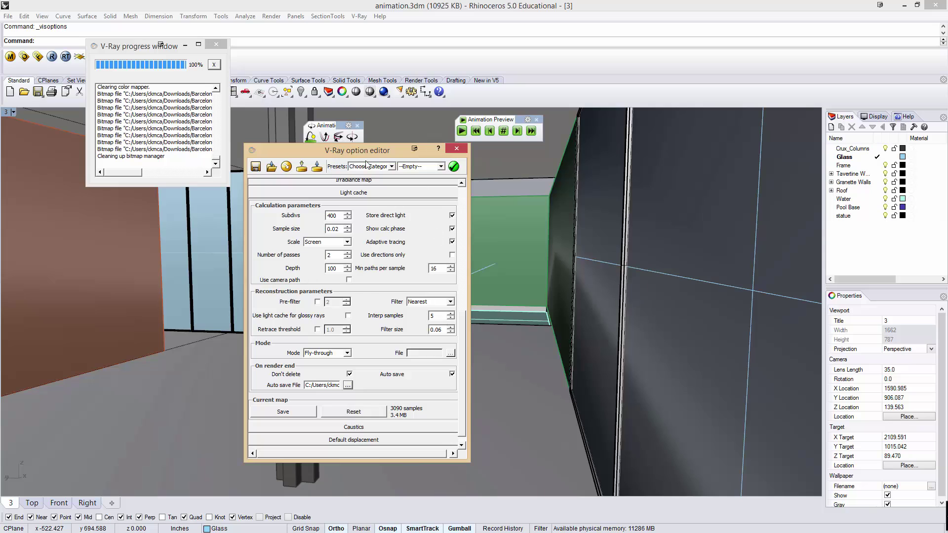
left_click(455, 149)
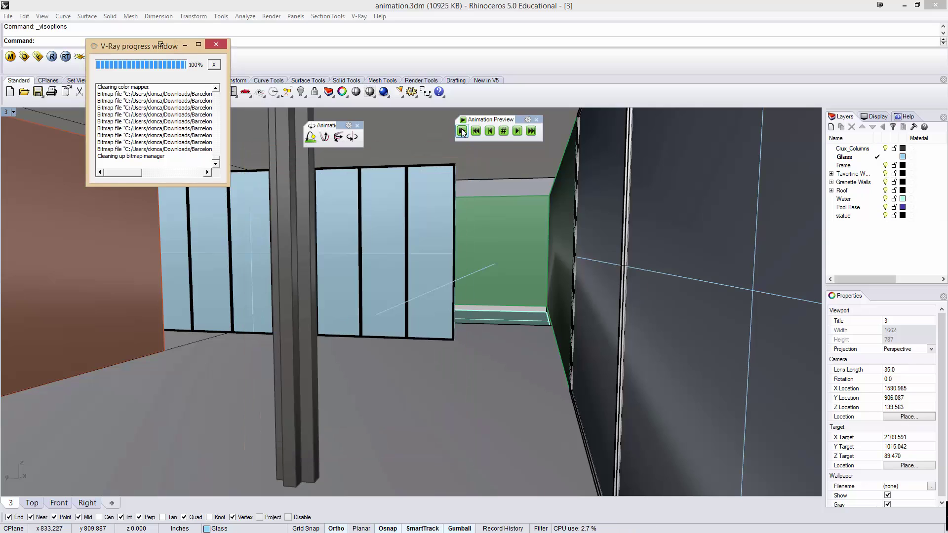
left_click(461, 131)
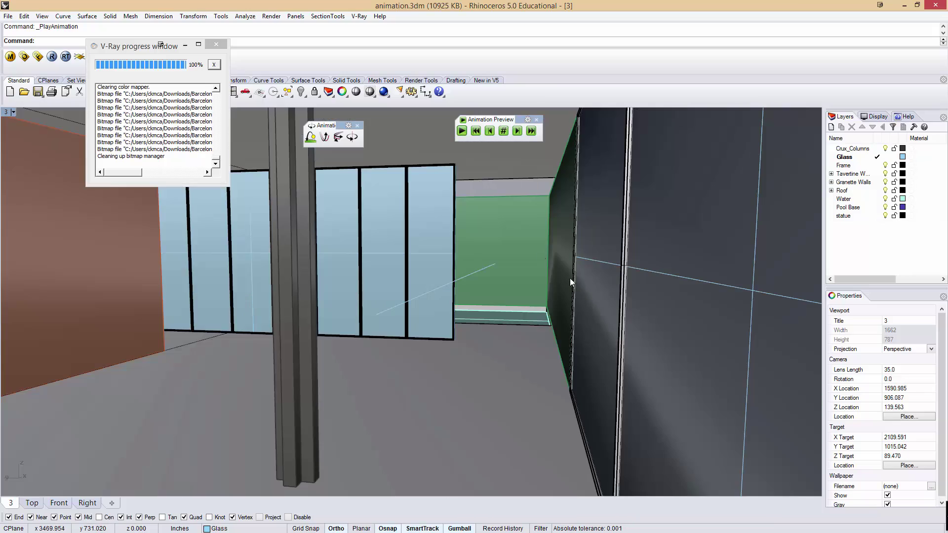
middle_click(206, 253)
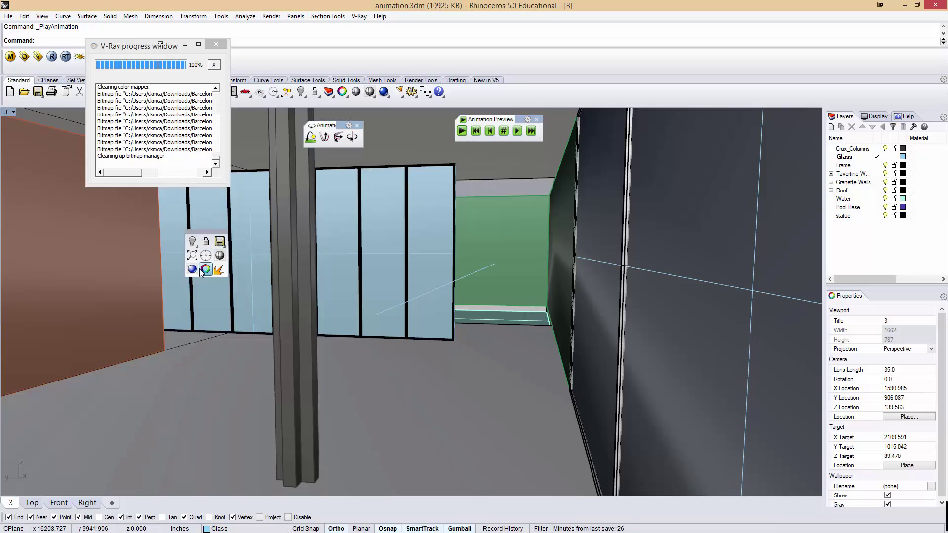
left_click(194, 271)
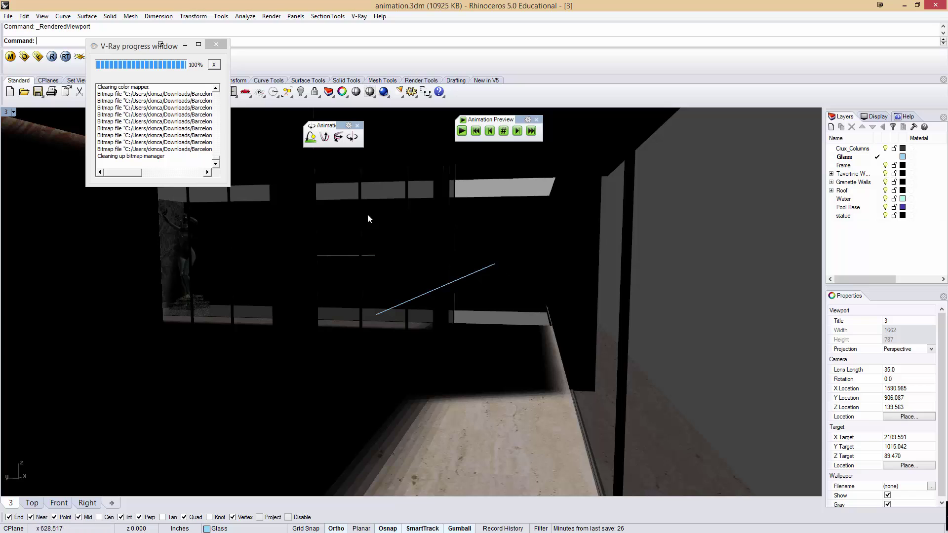
middle_click(410, 276)
left_click(427, 285)
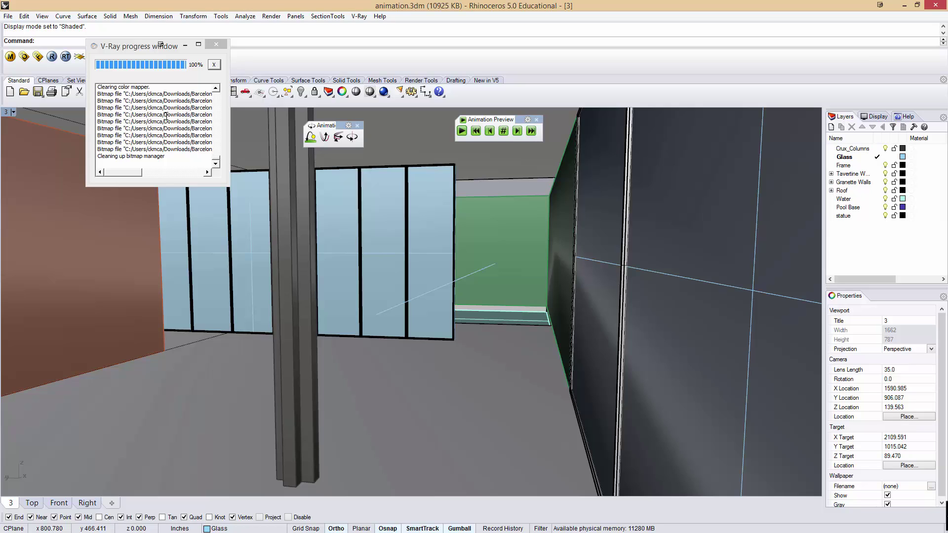
- Open the Rhino Python Editor with the EditPythonScript command
type("Ed")
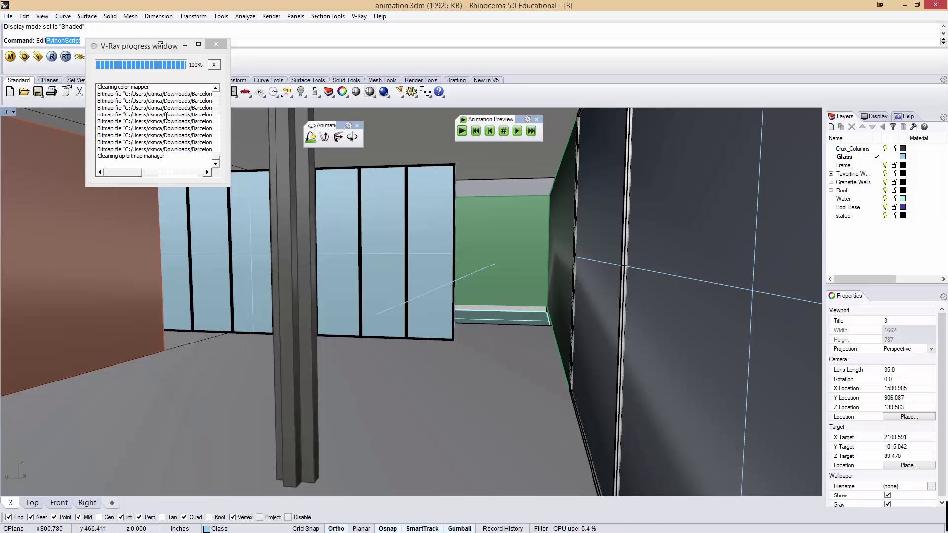
type("it")
key("Return")
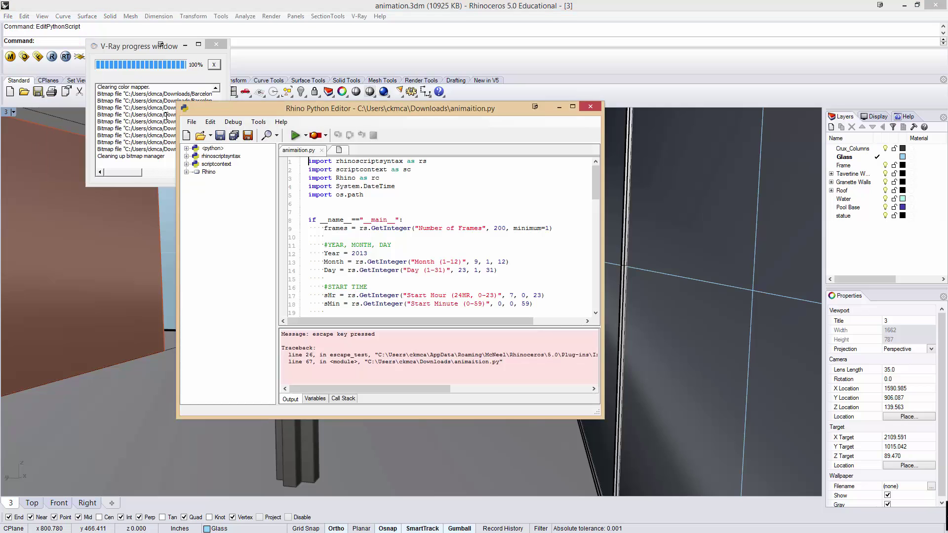
left_click(192, 122)
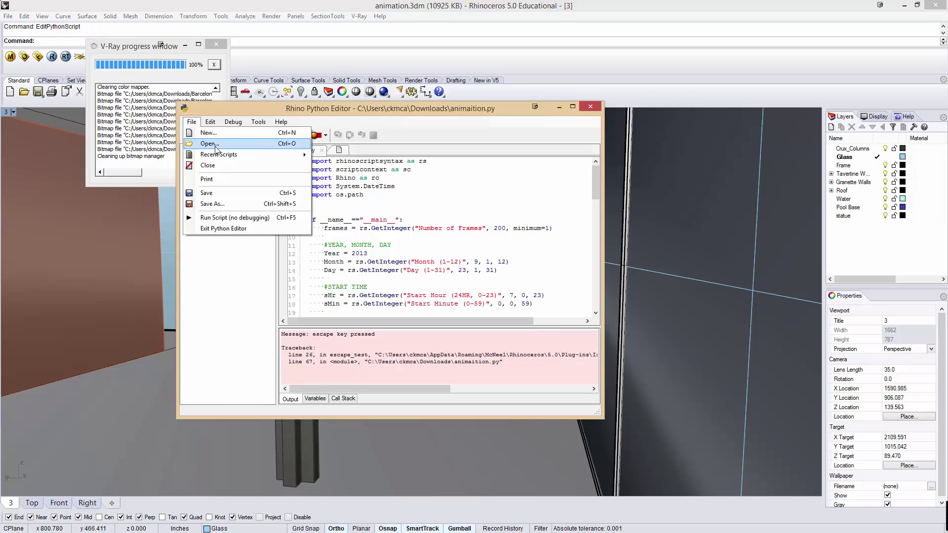
left_click(412, 197)
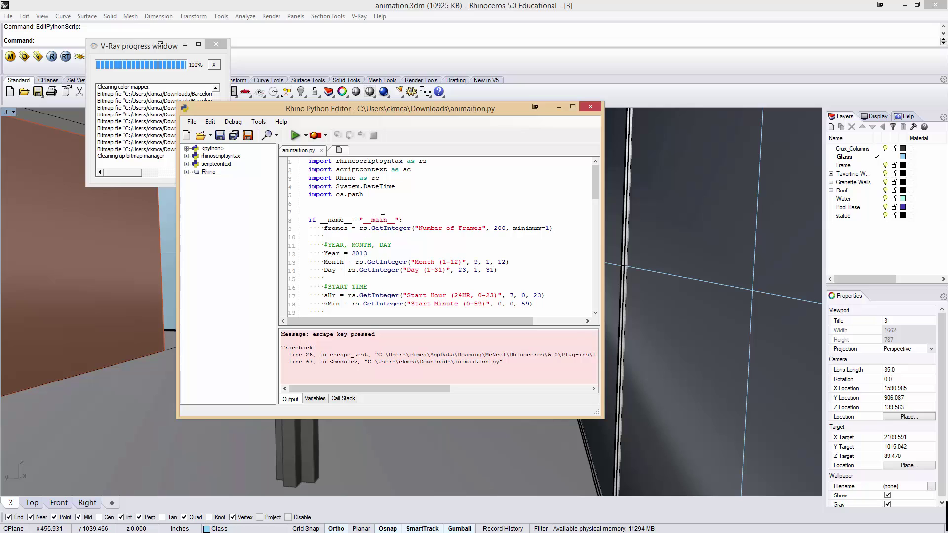
- Review the animation.py script and run it from the editor
scroll(594, 189, "down", 3)
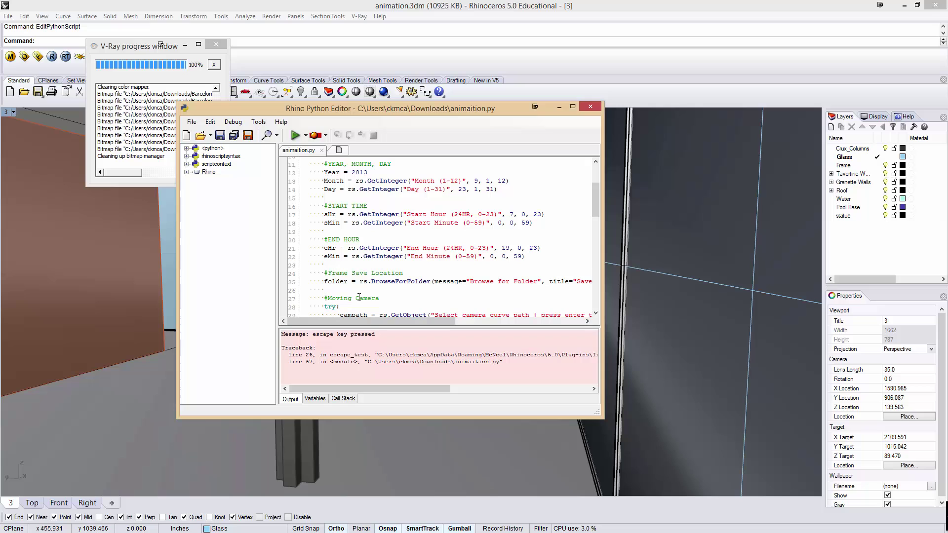
mouse_move(600, 200)
left_mouse_down()
mouse_move(596, 220)
mouse_move(598, 198)
left_mouse_up()
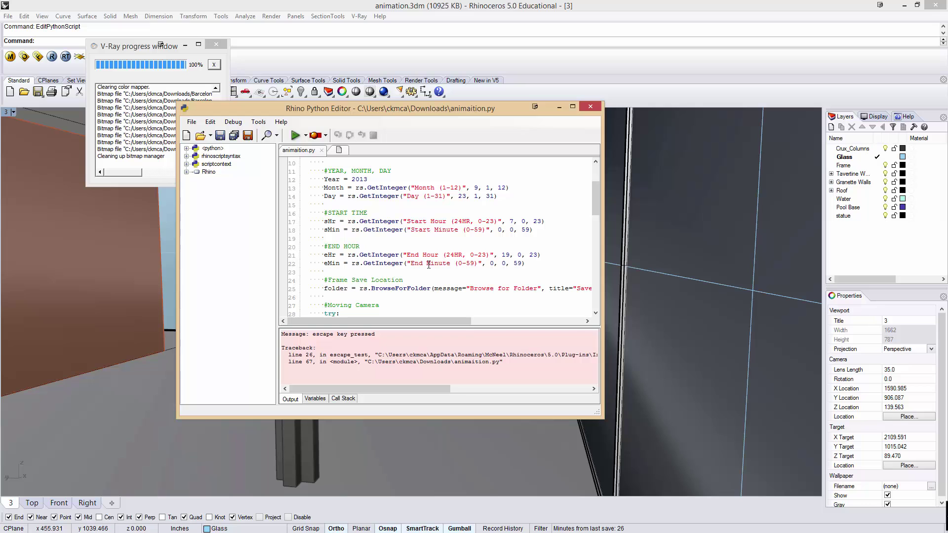
left_click(192, 122)
left_click(225, 222)
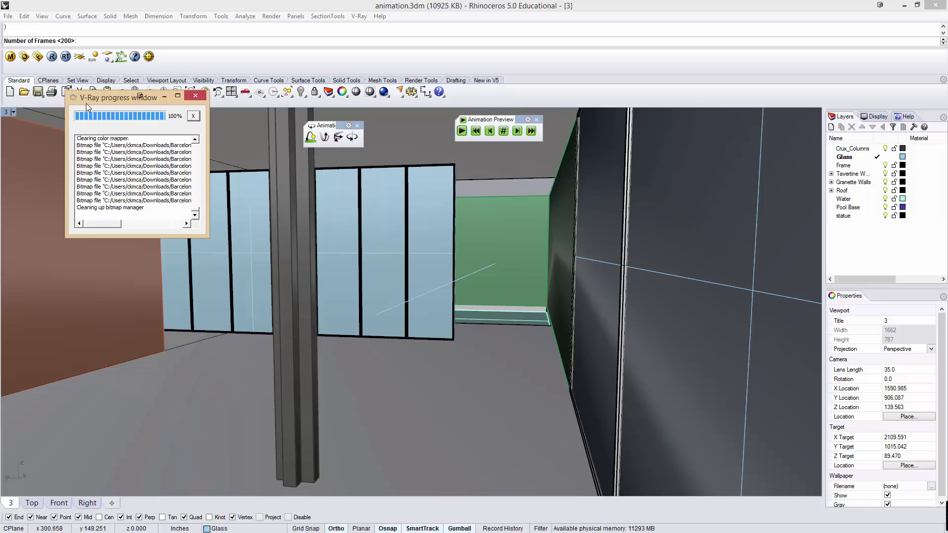
- Answer the script prompts: 200 frames, day 23, hours 12 to 18, minutes 0
left_click(91, 45)
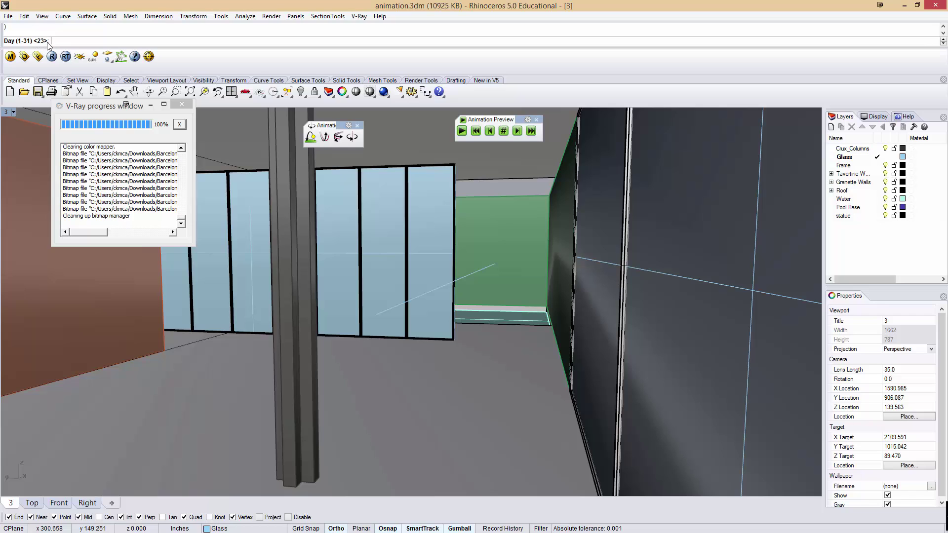
key("Return")
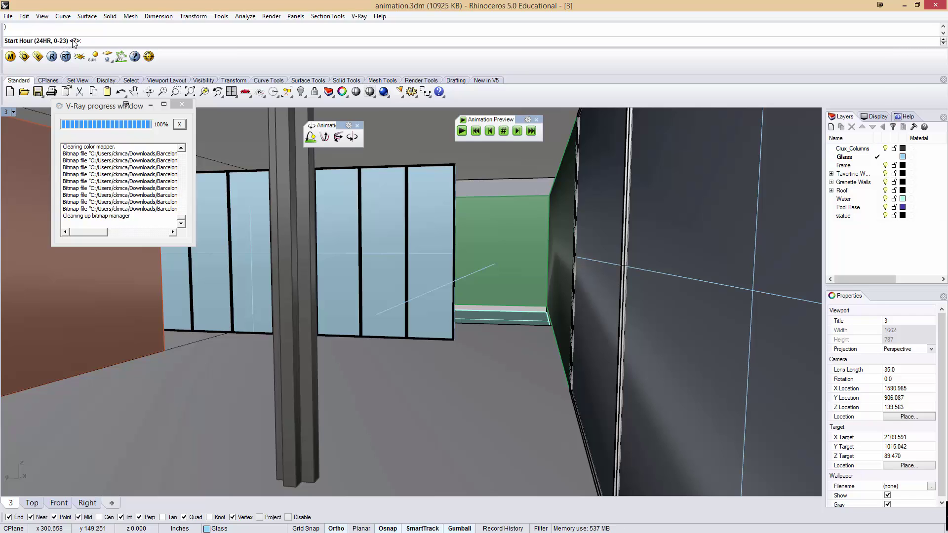
key("Return")
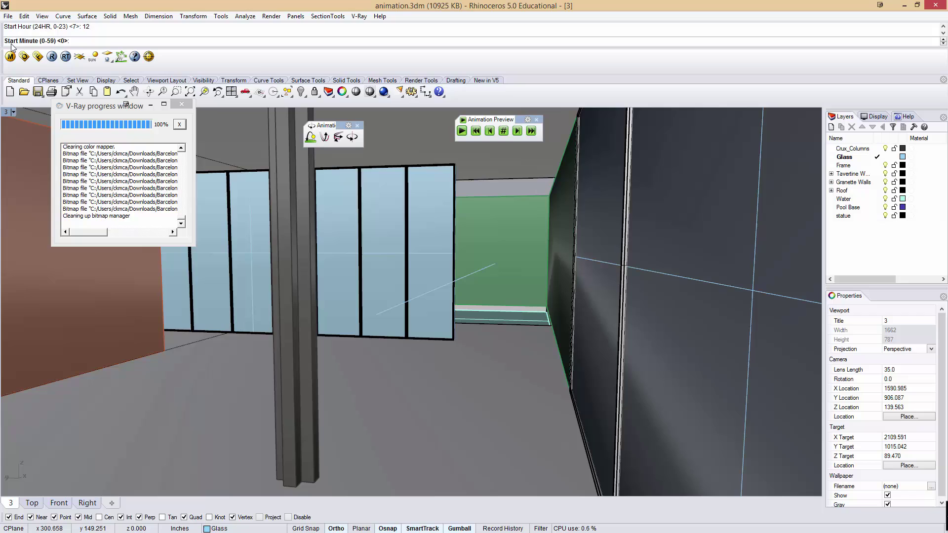
key("Return")
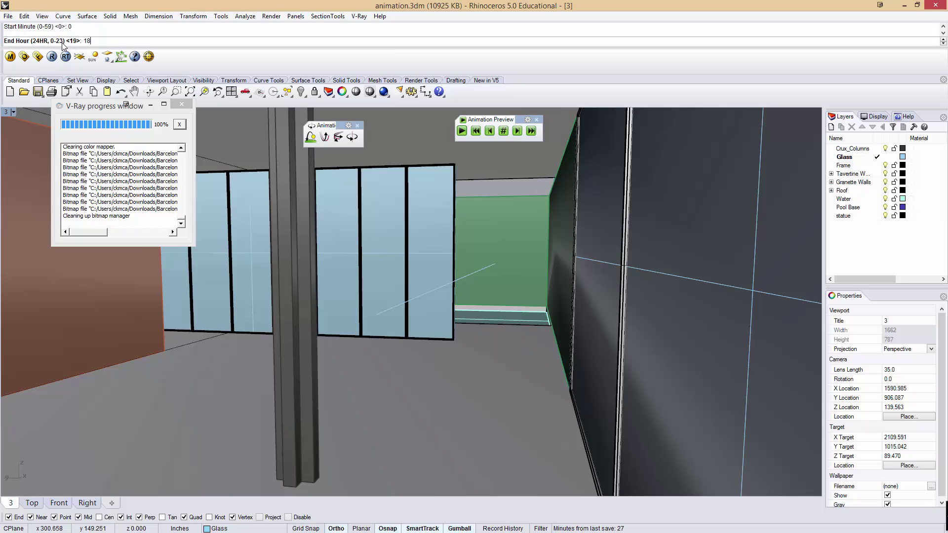
key("Return")
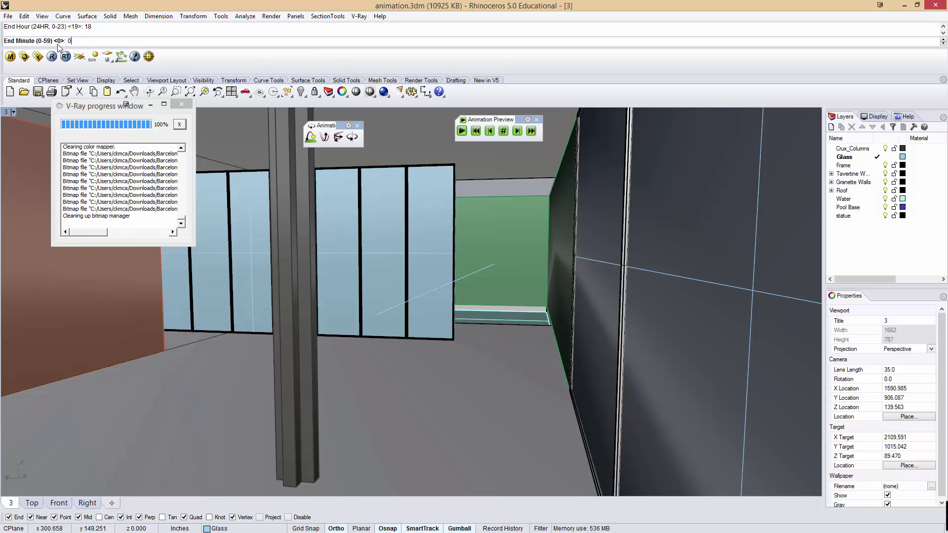
key("Return")
- Choose animation\a as the folder for the saved frames
double_click(451, 305)
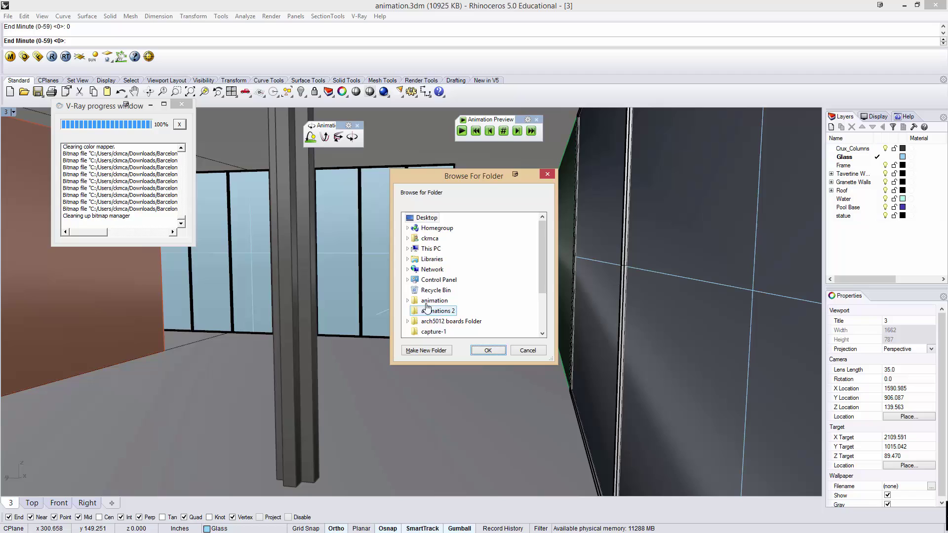
left_click(427, 312)
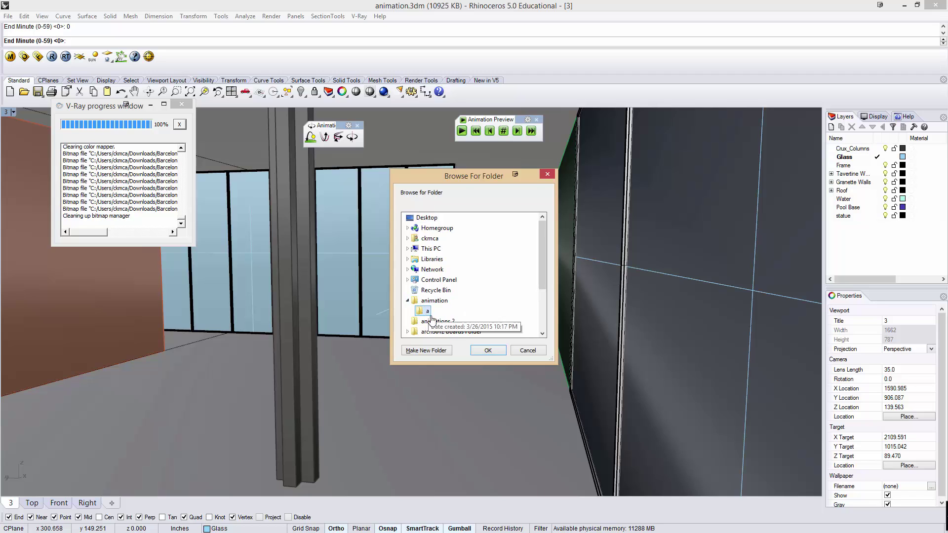
left_click(488, 350)
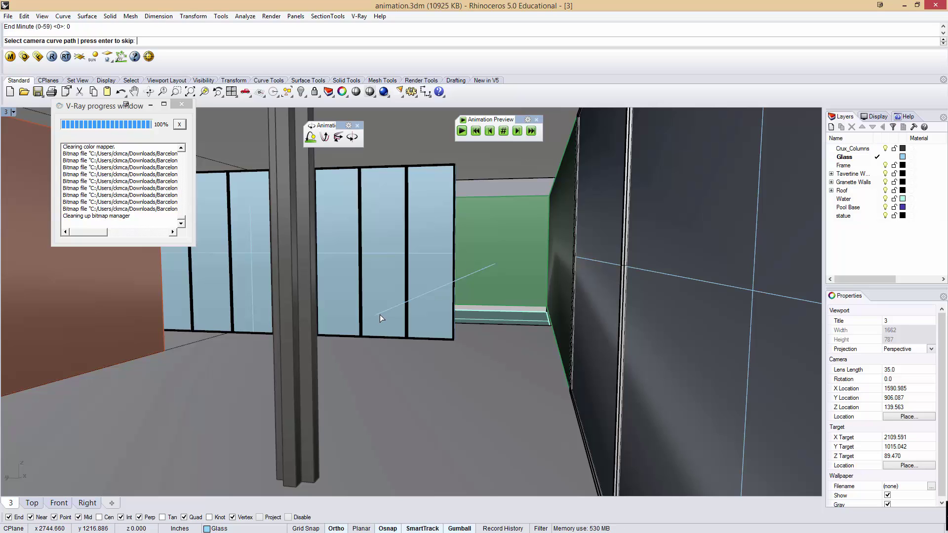
- Skip the camera path, pick the pool as camera target, render frames, then stop the script
key("Return")
right_click_drag(393, 310, 459, 229)
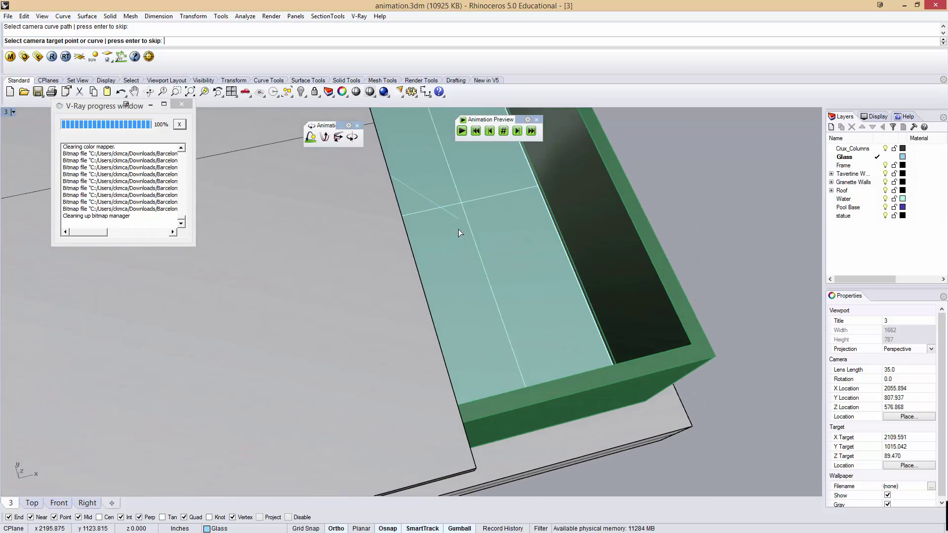
left_click(456, 217)
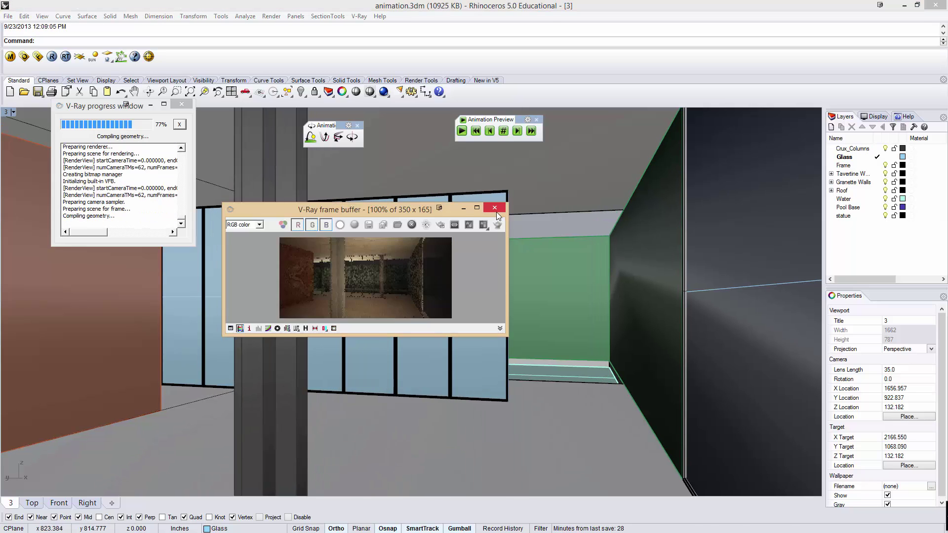
key("Escape")
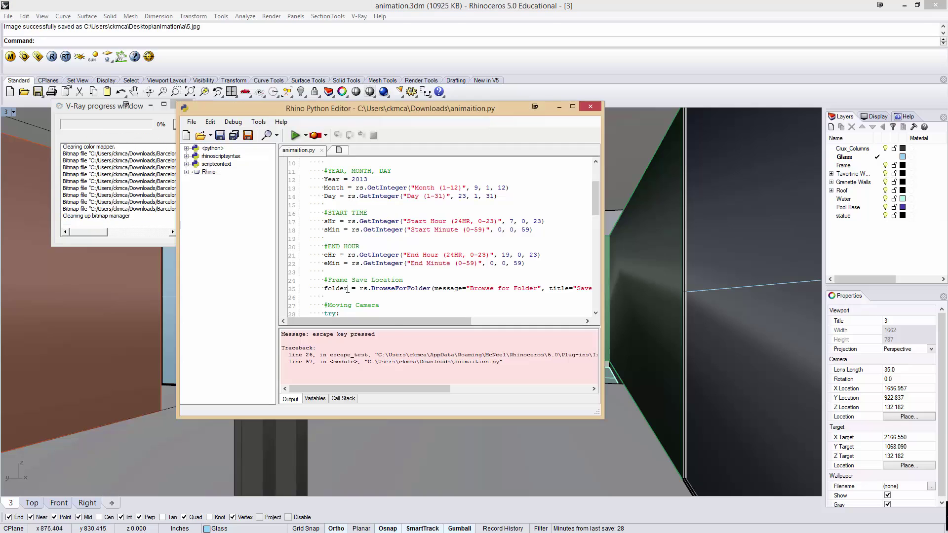